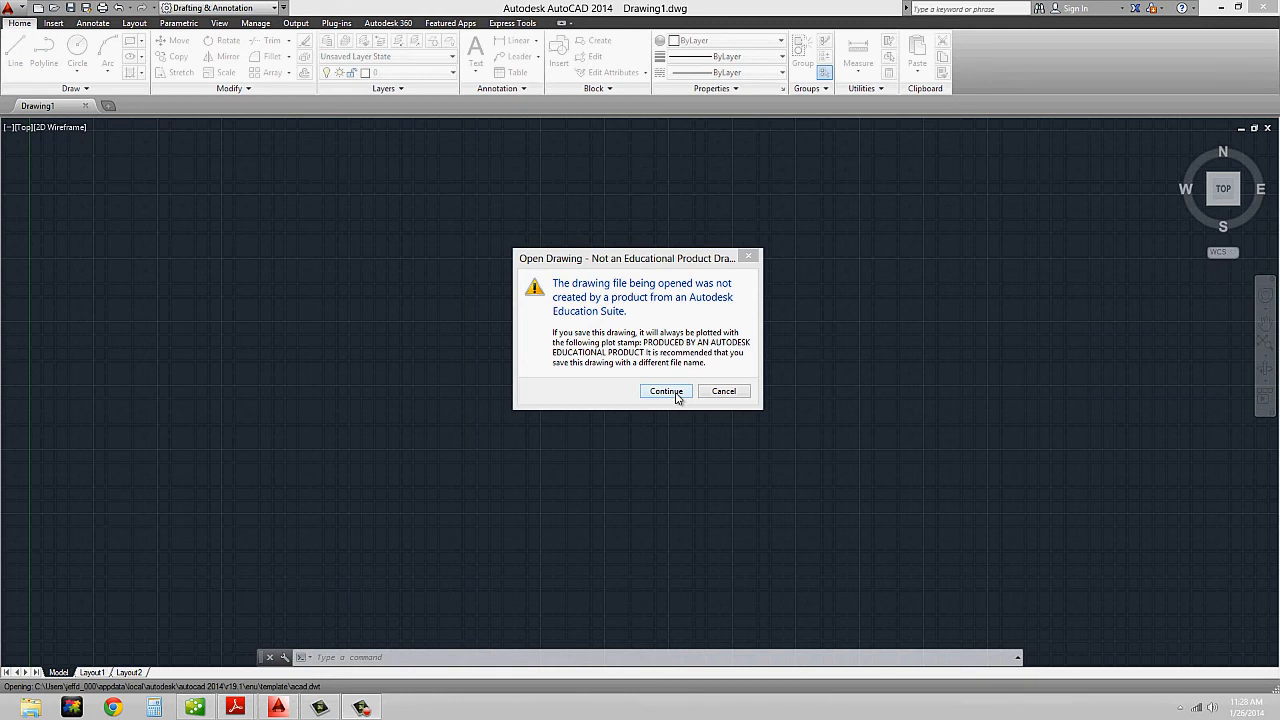
# - Continue past the notice about the drawing not being created by an educational product
pyautogui.click(676, 396)
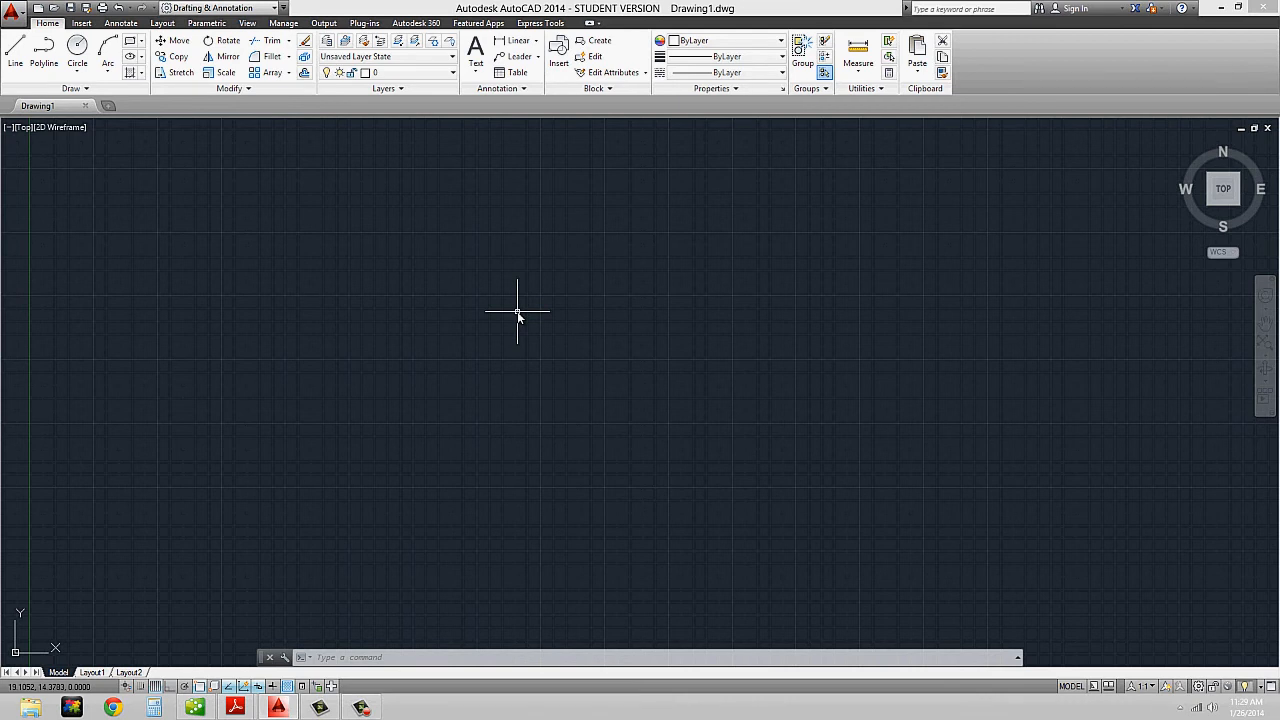
pyautogui.write('pl')
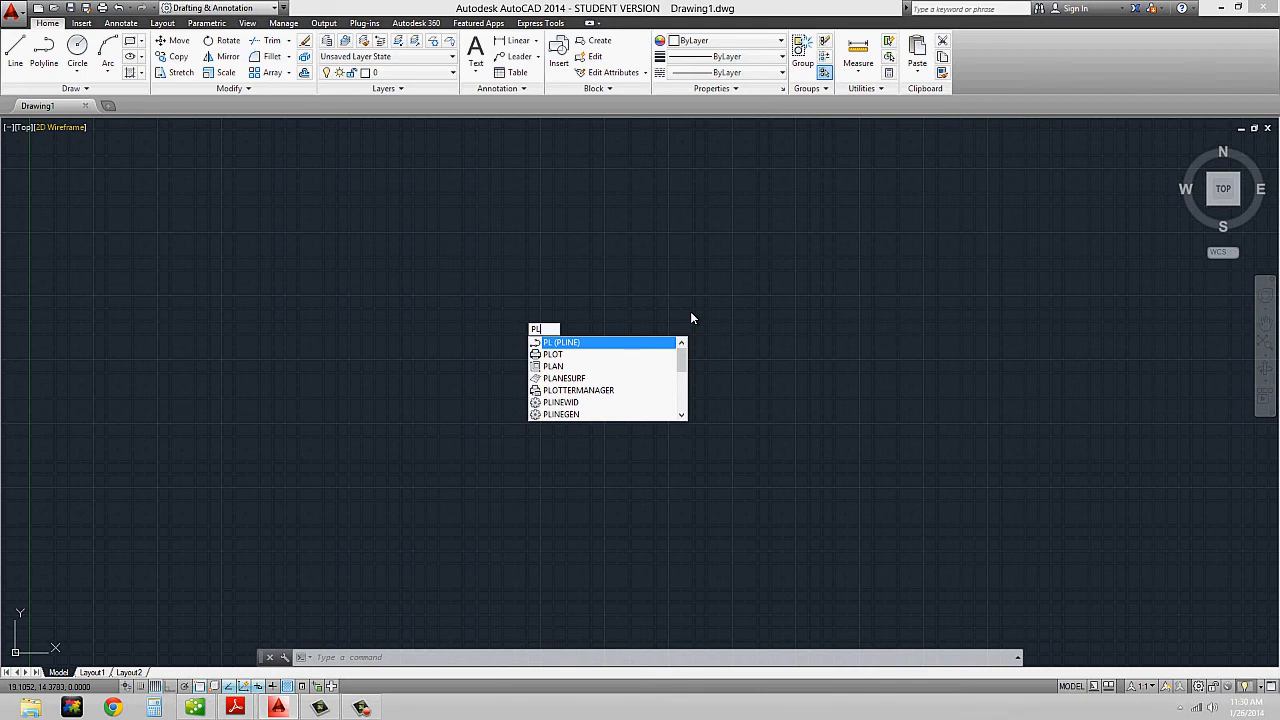
pyautogui.press('Return')
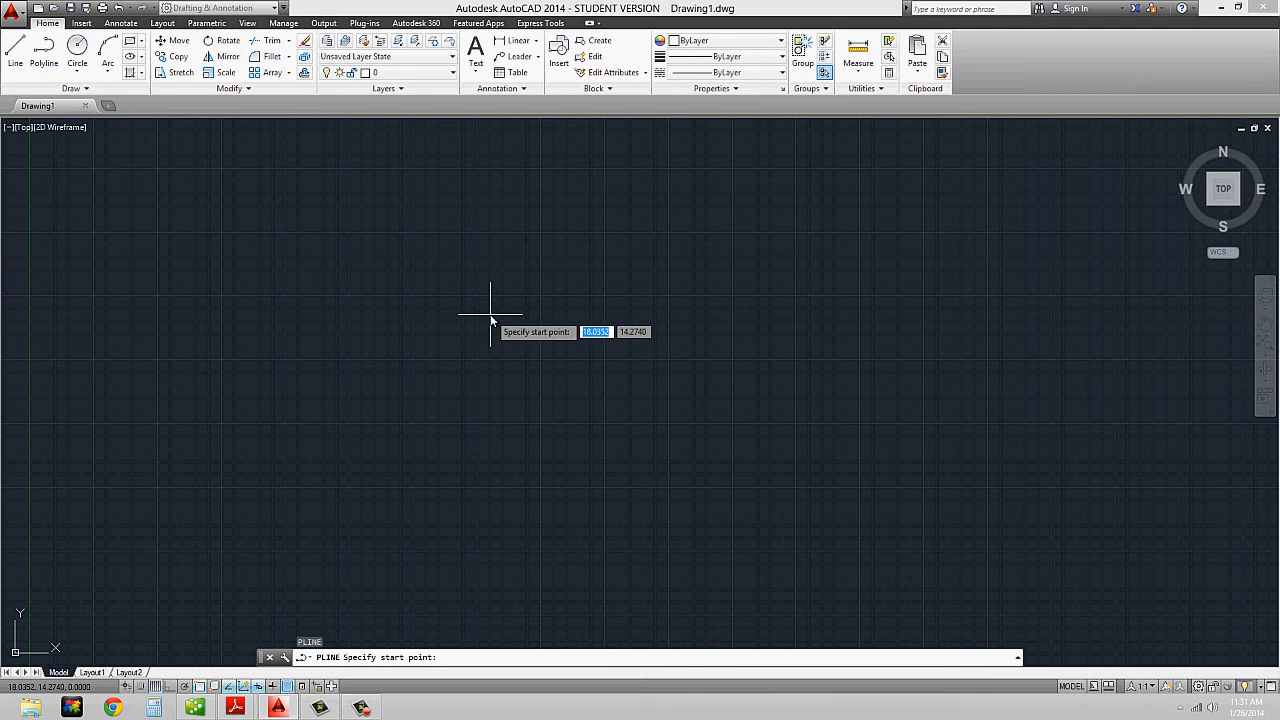
pyautogui.press('Escape')
# - Set the drawing's length unit type to Architectural
pyautogui.write('UNITS')
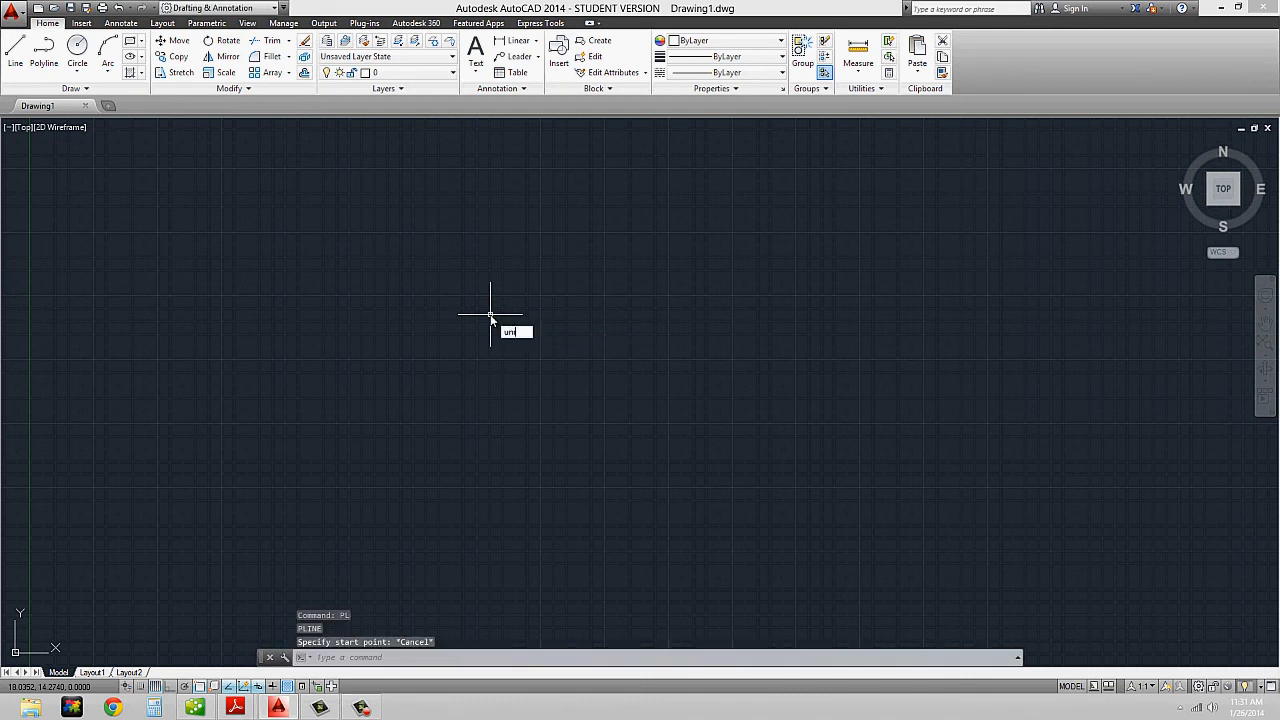
pyautogui.press('Return')
pyautogui.click(622, 259)
pyautogui.click(575, 270)
pyautogui.click(551, 471)
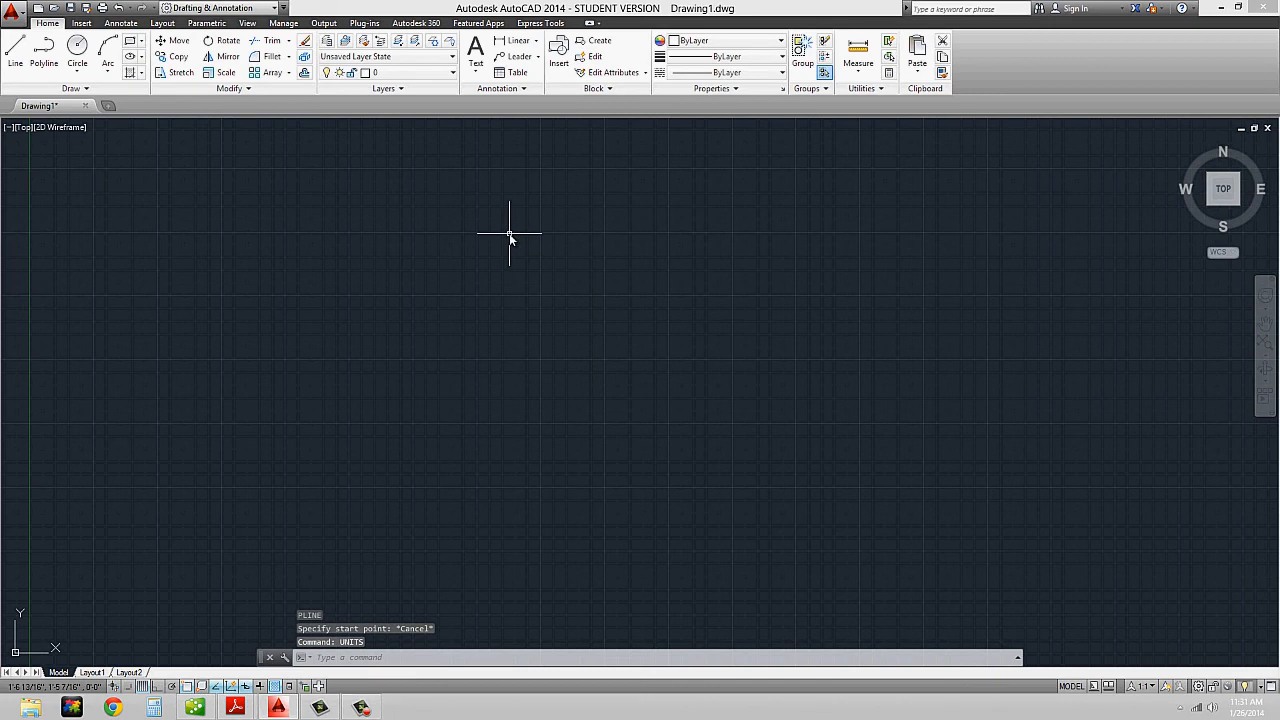
# - Start a polyline in the empty drawing and, with Ortho on, draw a 36-inch horizontal segment toward the right
pyautogui.write('pl')
pyautogui.press('Return')
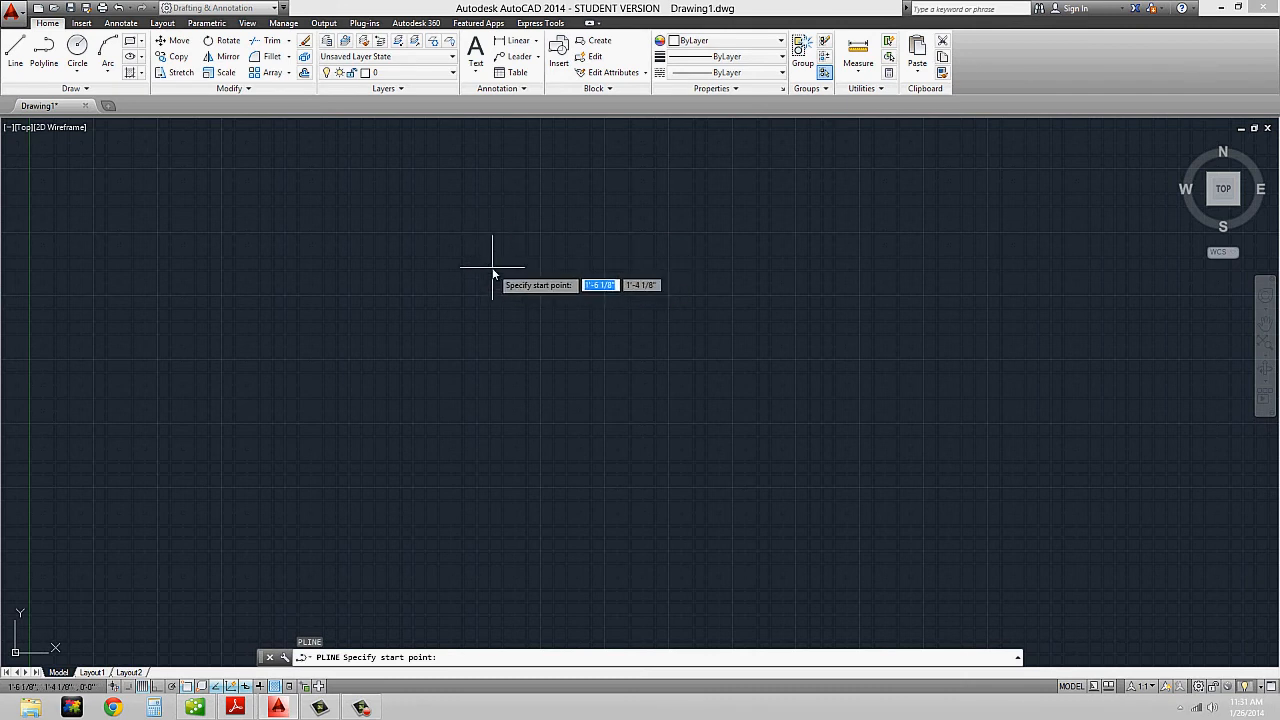
pyautogui.click(492, 268)
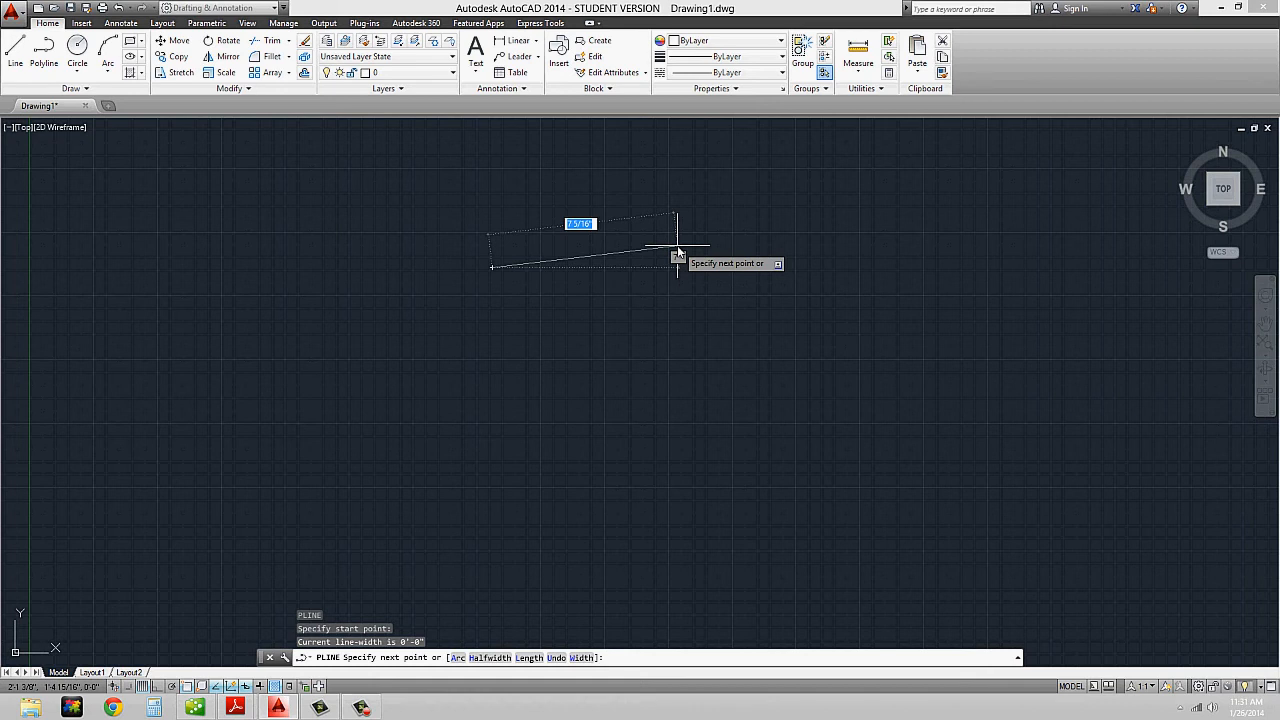
pyautogui.press('F8')
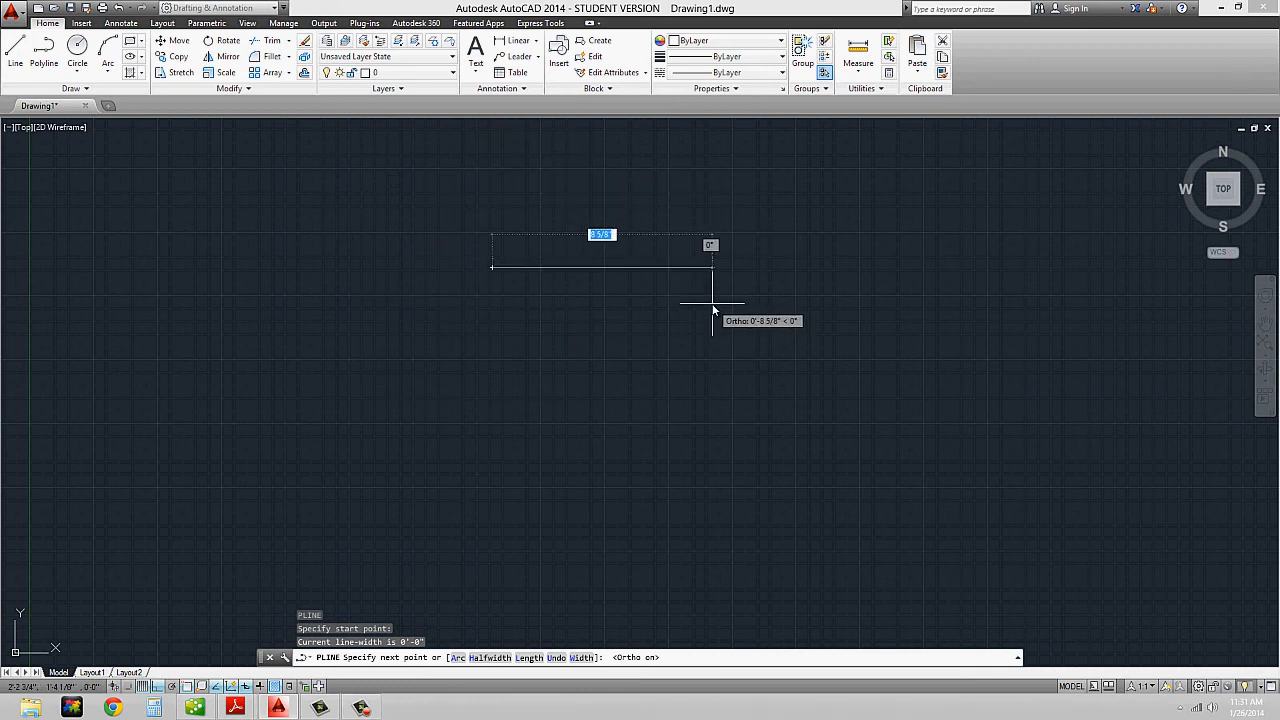
pyautogui.write('36')
pyautogui.press('Return')
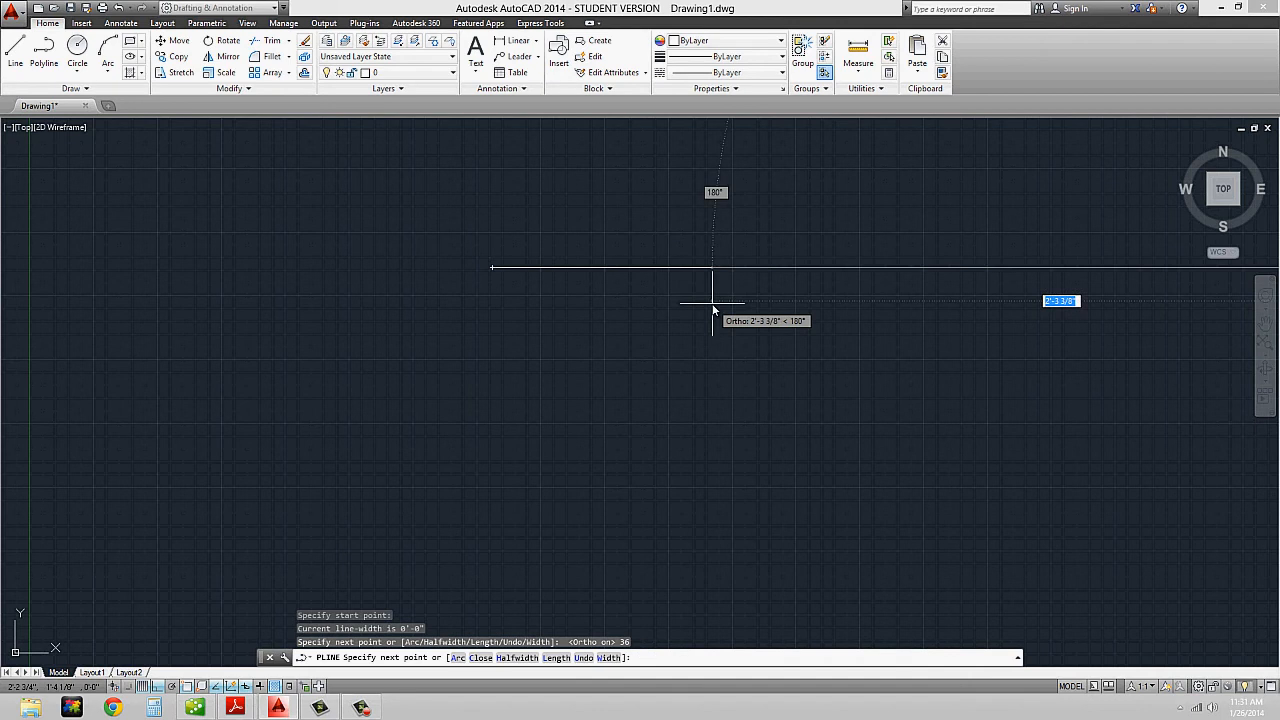
# - Continue the polyline with a 1' segment straight down and a 36-inch segment back toward the left
pyautogui.scroll(-5, 713, 310)
pyautogui.moveTo(713, 310); pyautogui.dragTo(516, 315, button='middle')
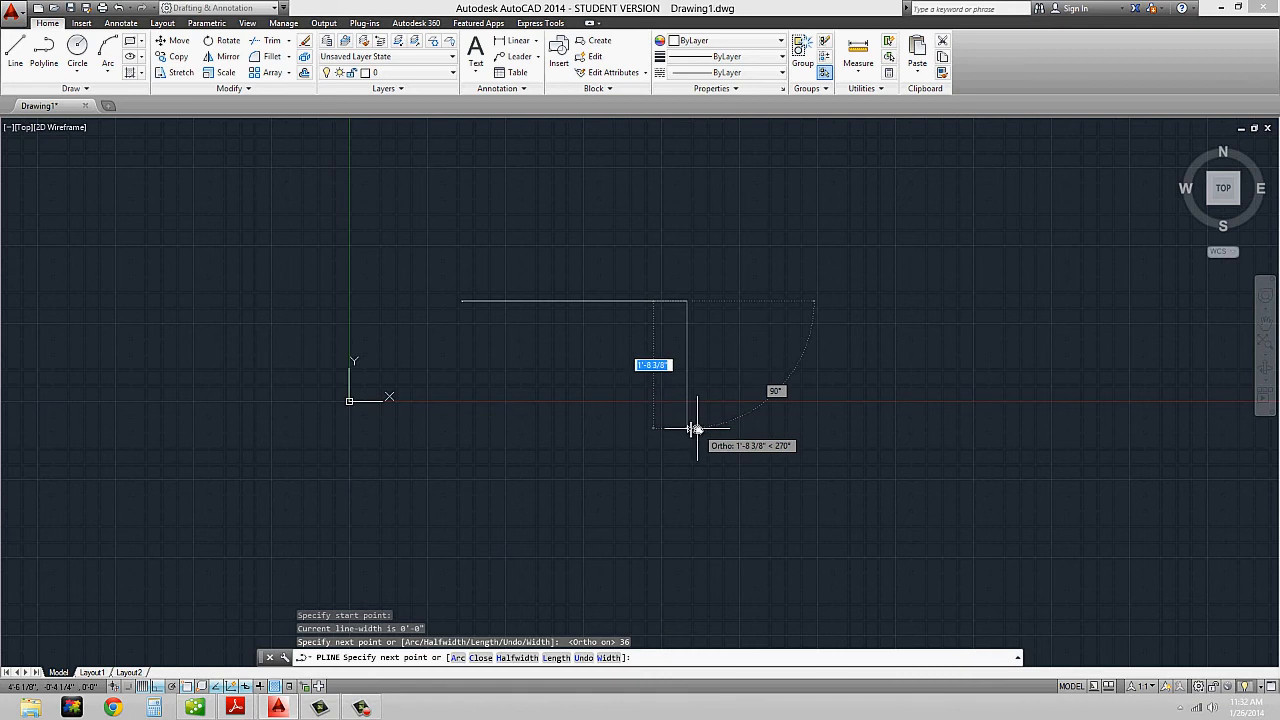
pyautogui.write('1')
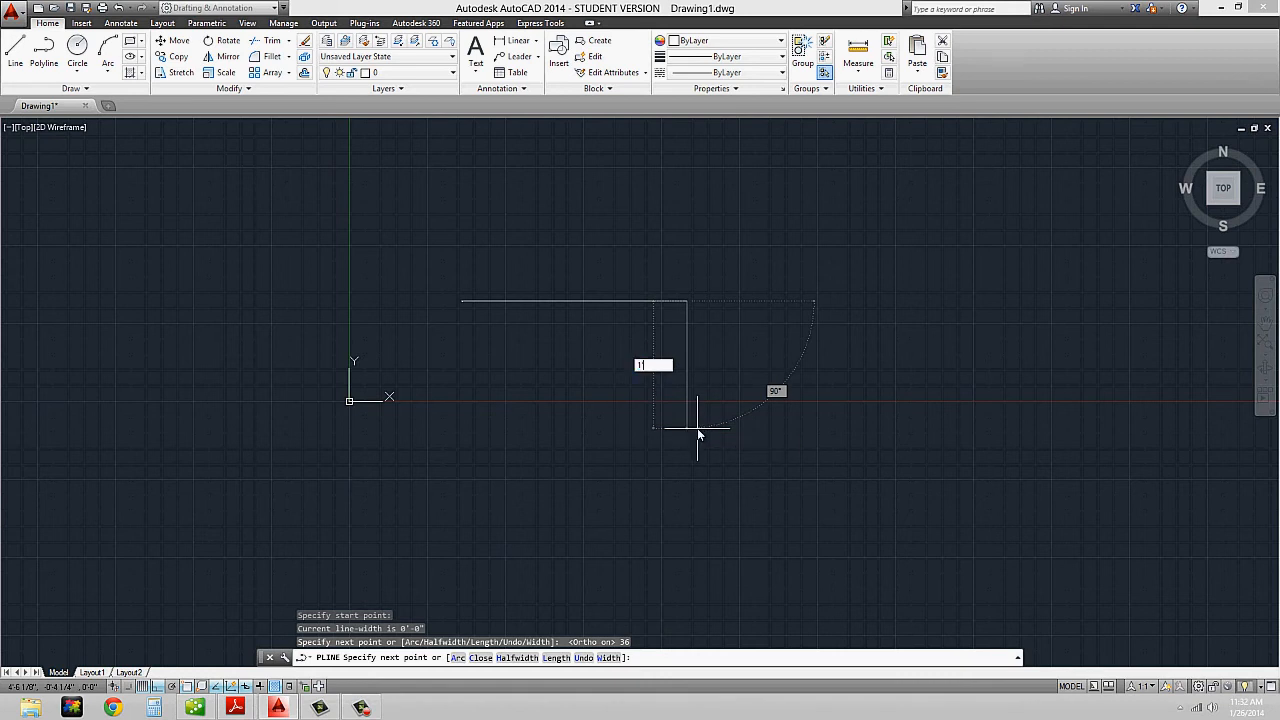
pyautogui.press('Return')
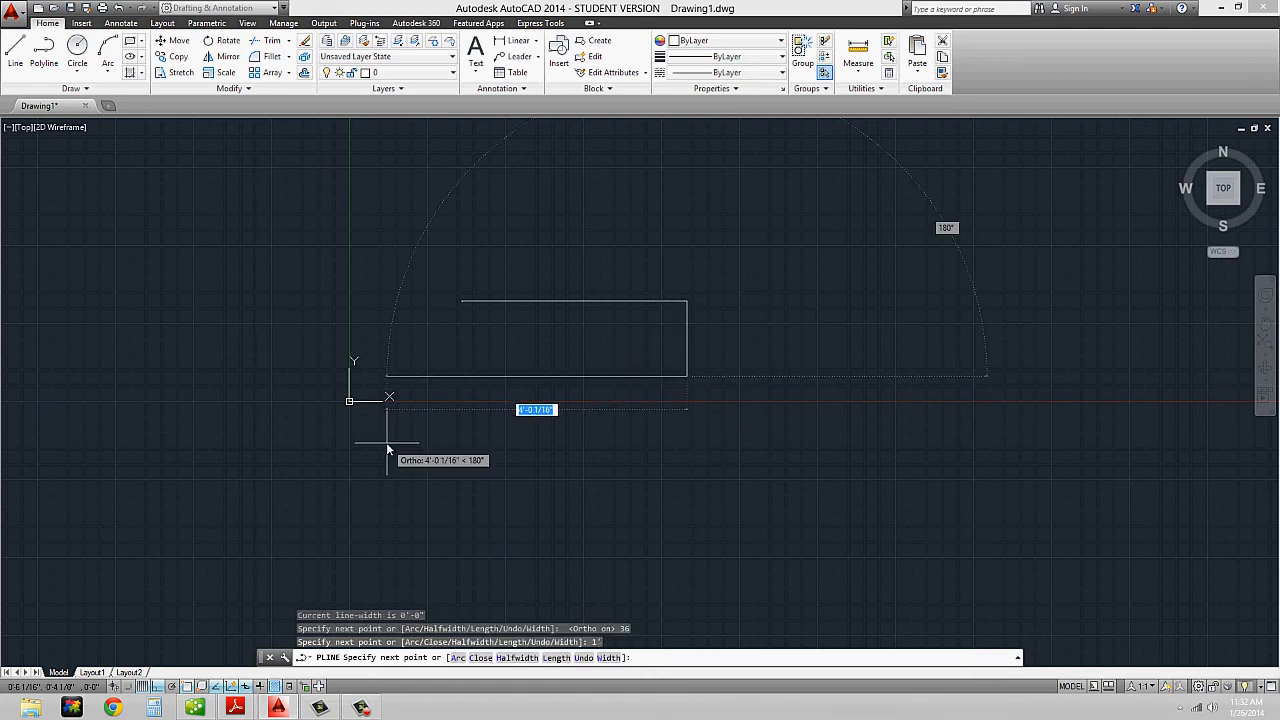
pyautogui.write('36')
pyautogui.press('Return')
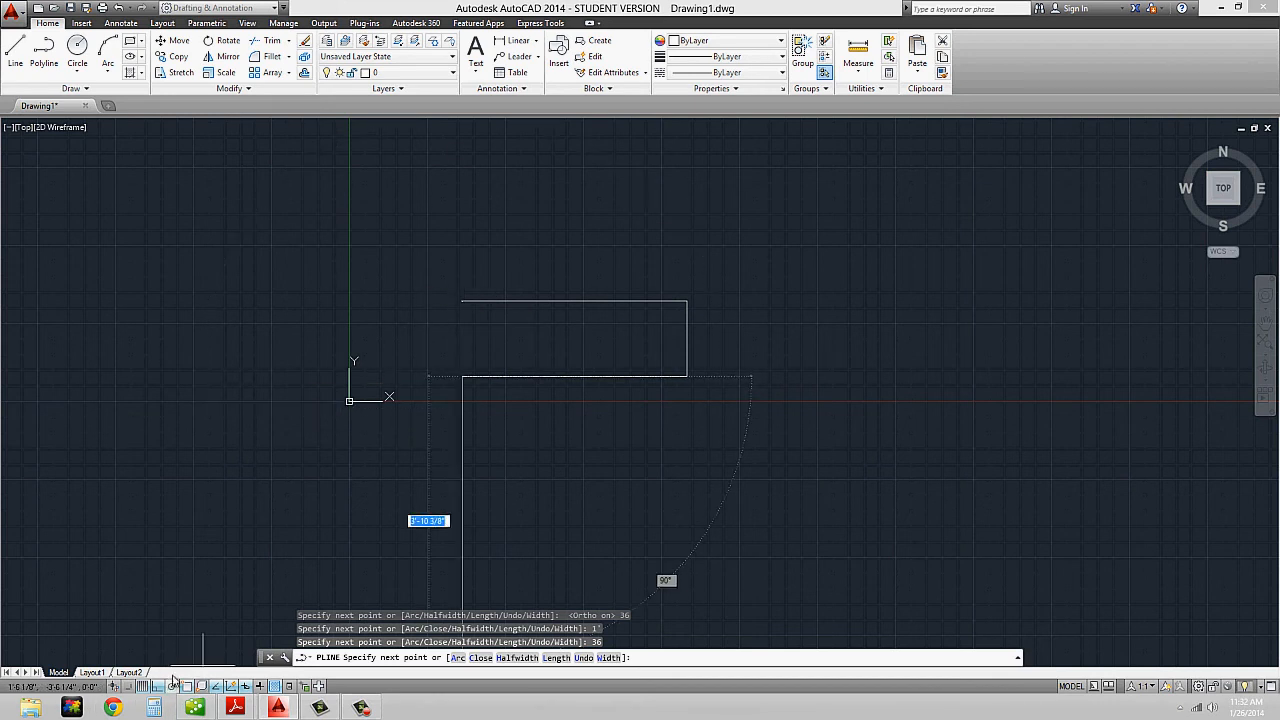
# - Draw the fourth side up to the polyline's start point and undo that segment
pyautogui.click(462, 302)
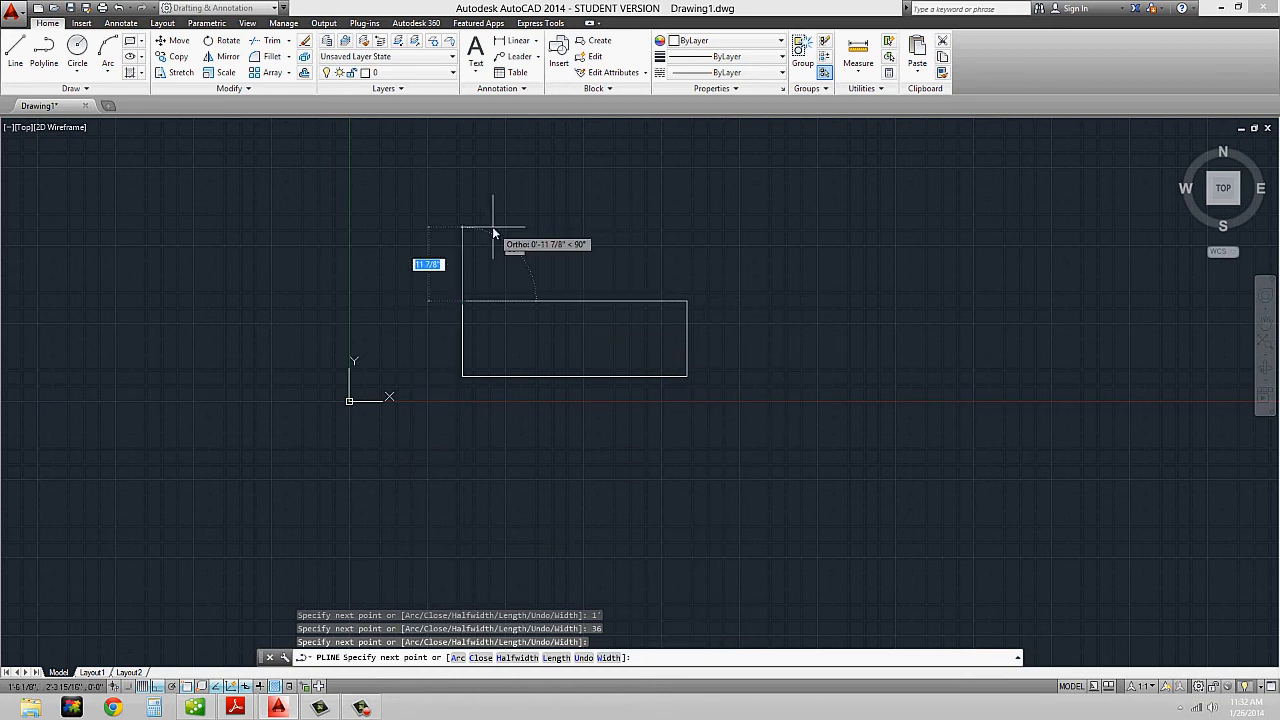
pyautogui.write('u')
pyautogui.press('Return')
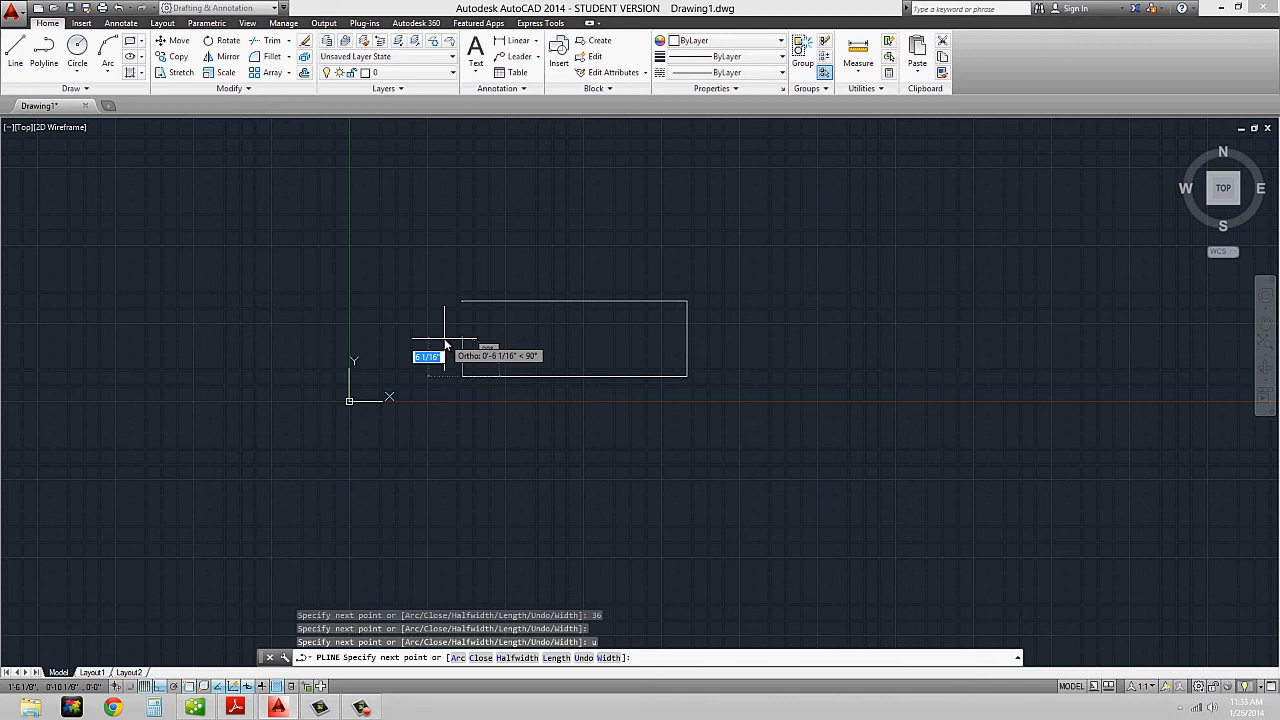
# - Close the polyline into a rectangle with the Close option
pyautogui.write('c')
pyautogui.press('Return')
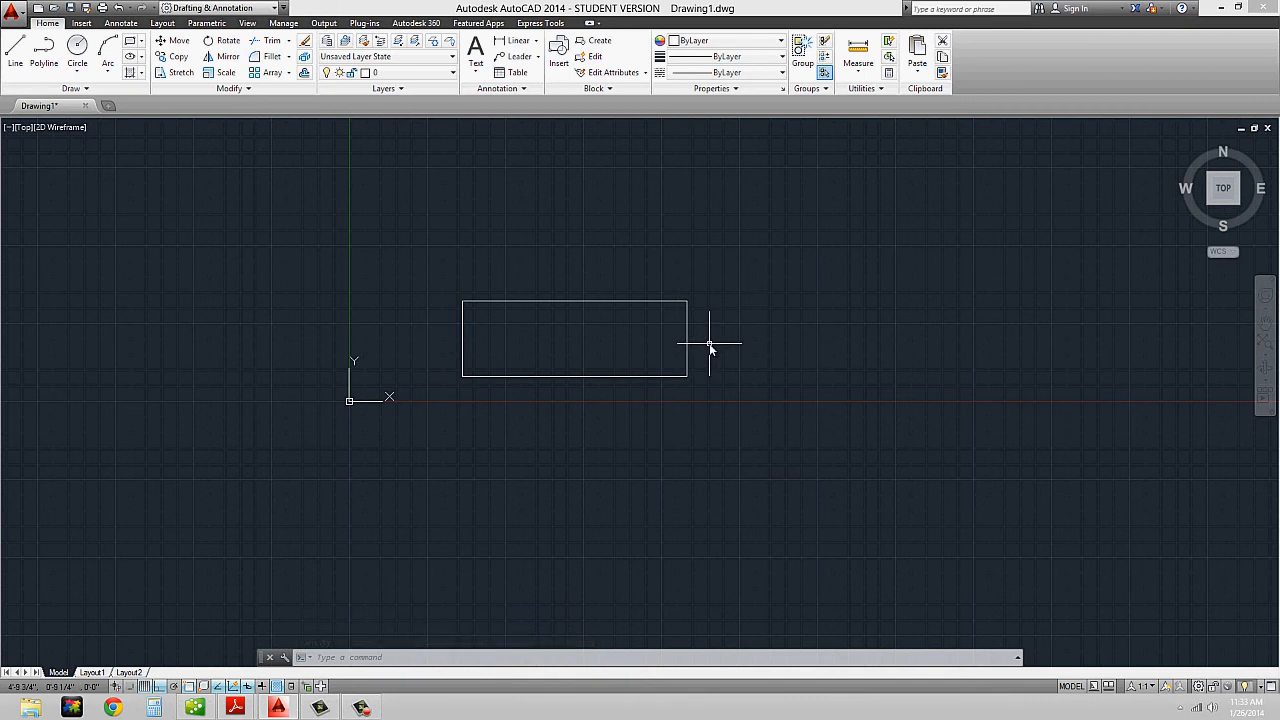
# - With Ortho off, draw an irregular eleven-point polyline to the right of the rectangle and close it with the Close option
pyautogui.write('pl')
pyautogui.press('Return')
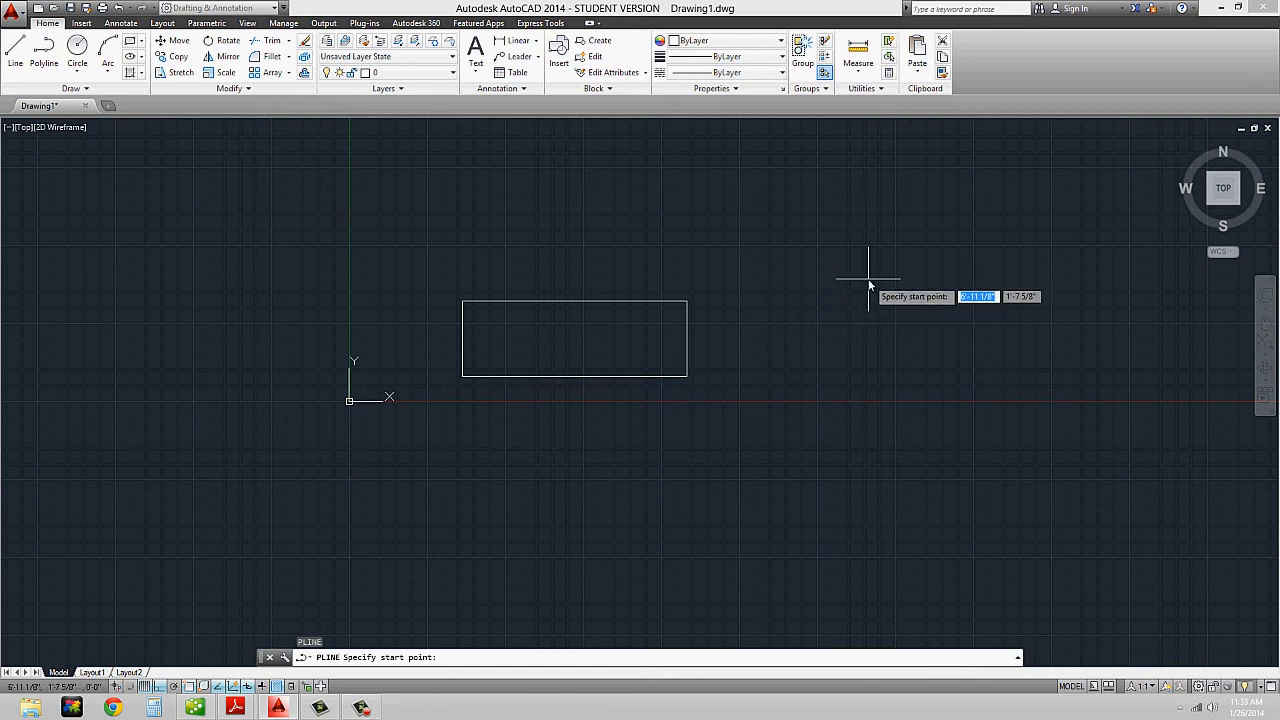
pyautogui.press('F8')
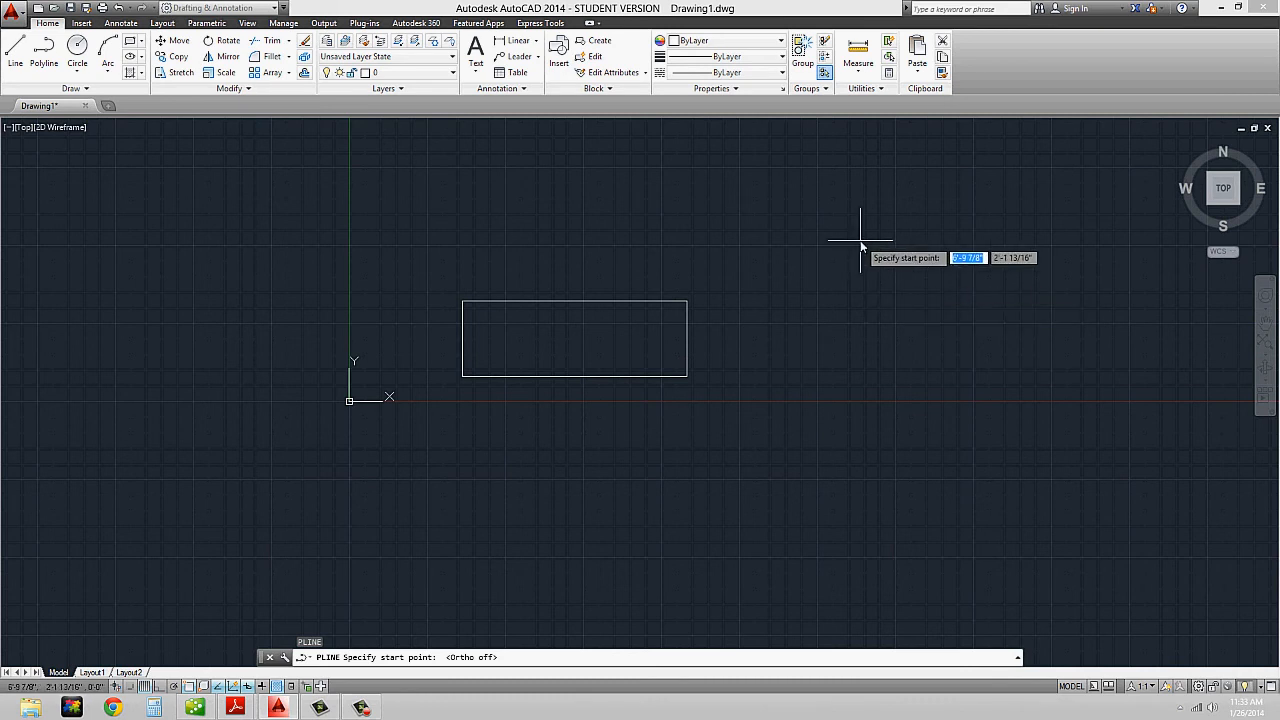
pyautogui.click(860, 241)
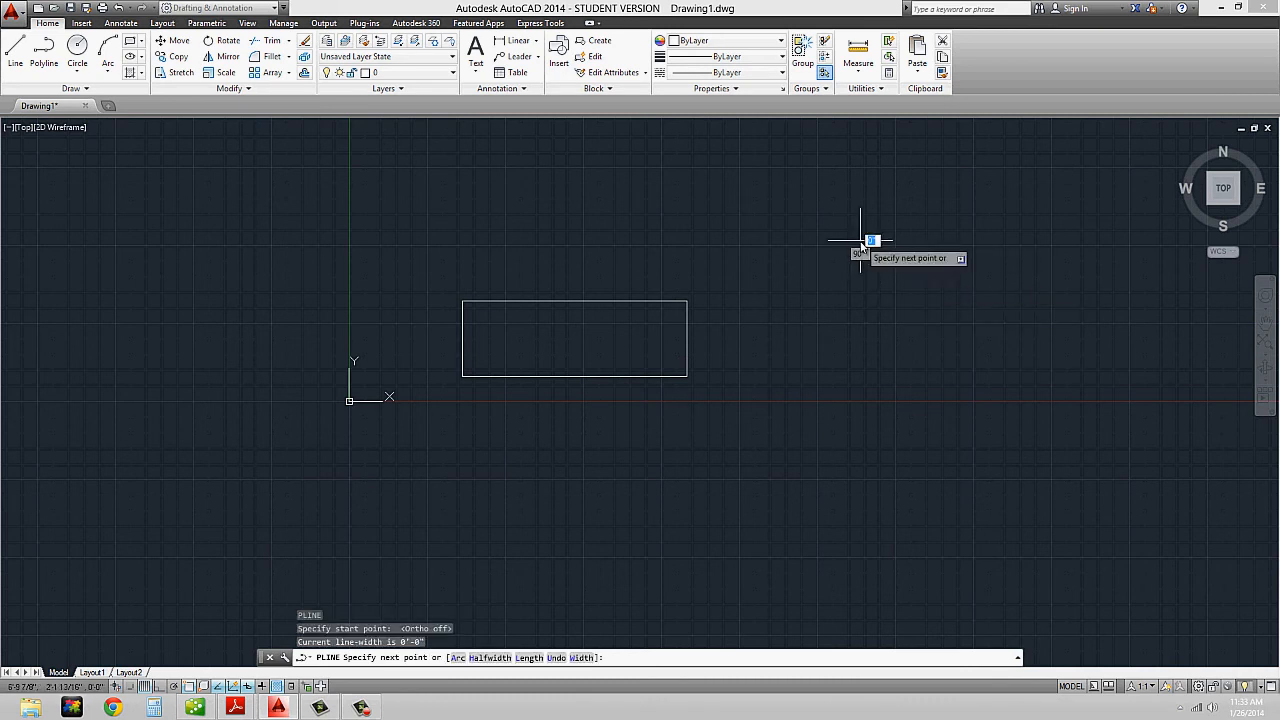
pyautogui.click(1086, 409)
pyautogui.click(875, 527)
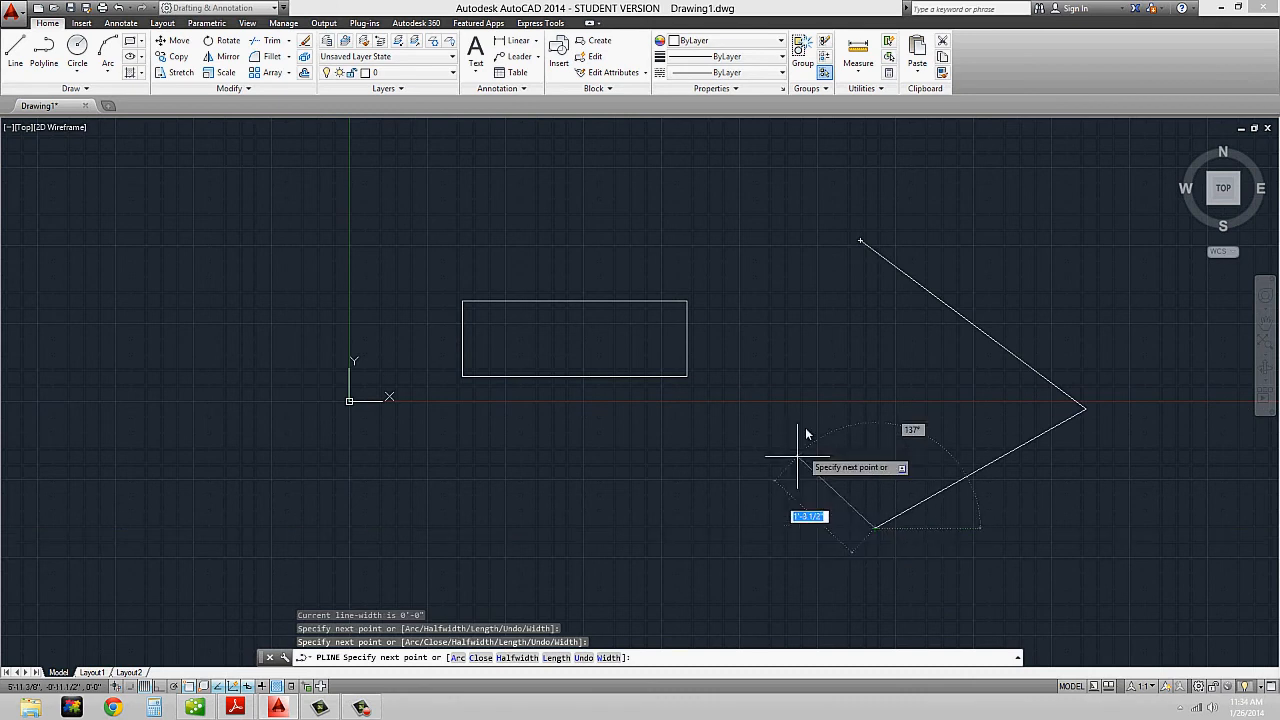
pyautogui.click(806, 428)
pyautogui.click(767, 323)
pyautogui.click(618, 232)
pyautogui.click(681, 172)
pyautogui.click(780, 209)
pyautogui.click(897, 153)
pyautogui.click(1114, 211)
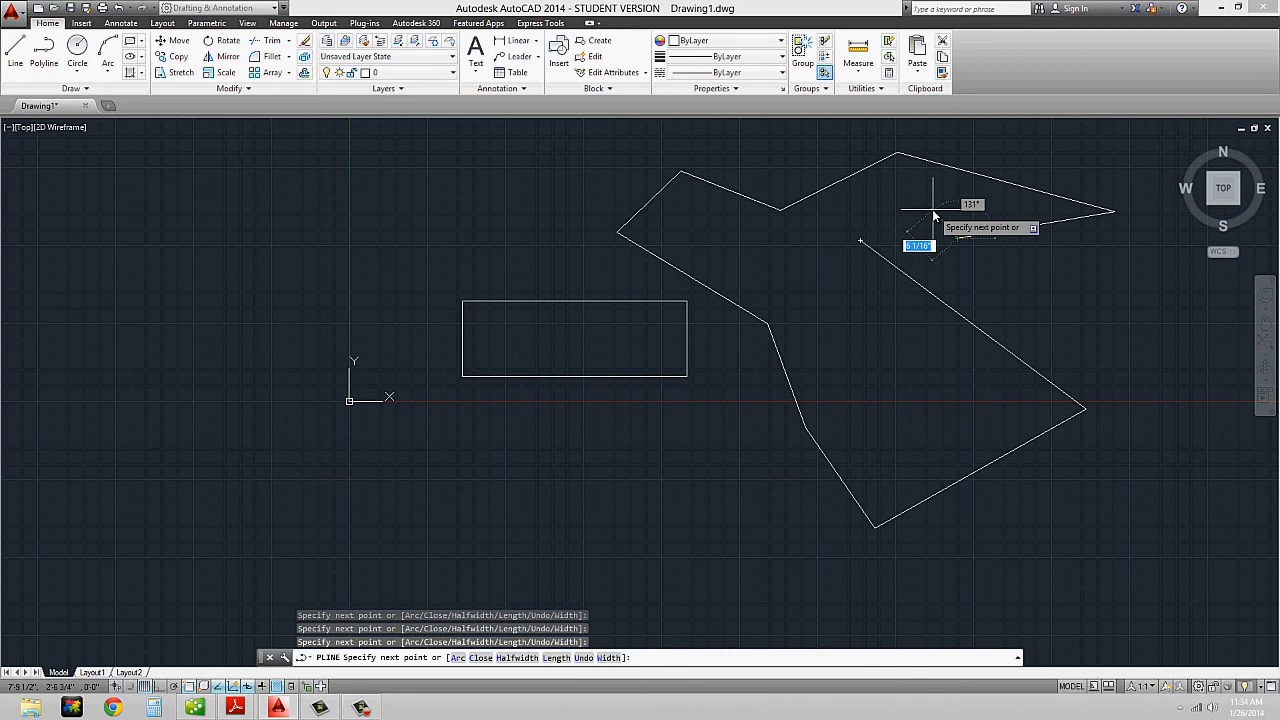
pyautogui.write('c')
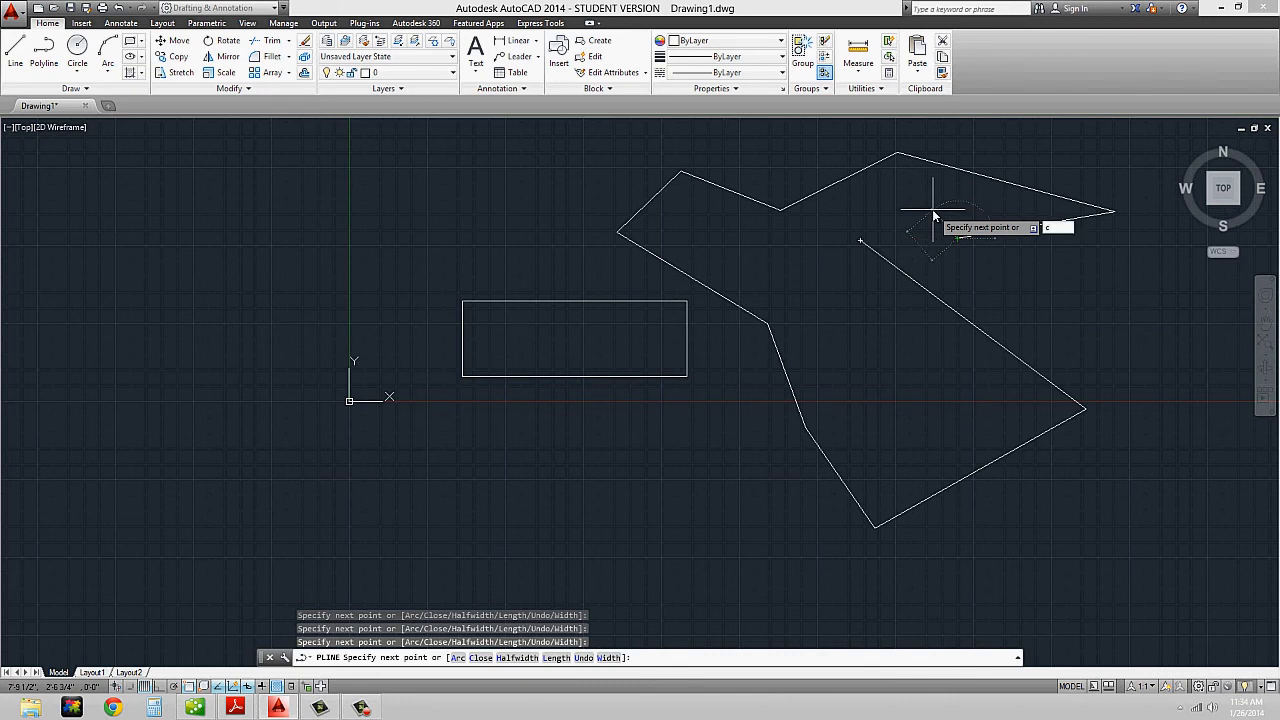
pyautogui.press('Return')
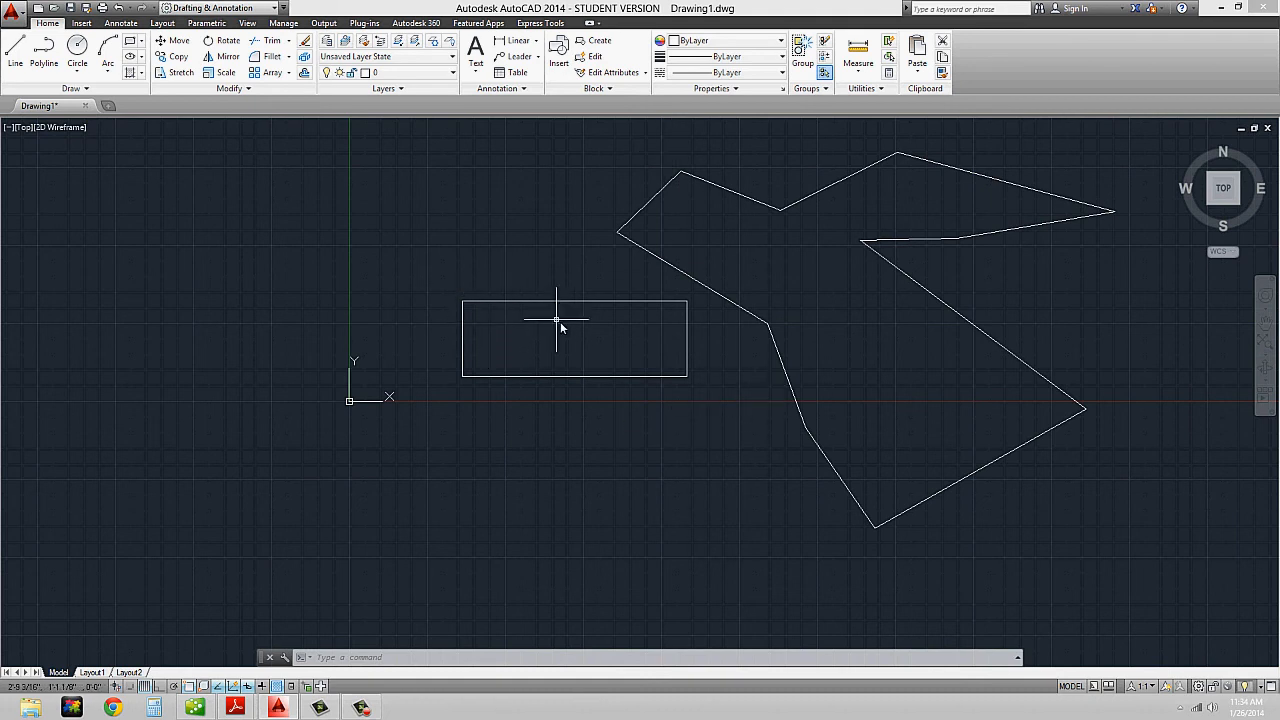
# - Select the rectangle and the irregular polyline with a crossing window and erase both
pyautogui.moveTo(568, 322); pyautogui.dragTo(491, 346, button='middle')
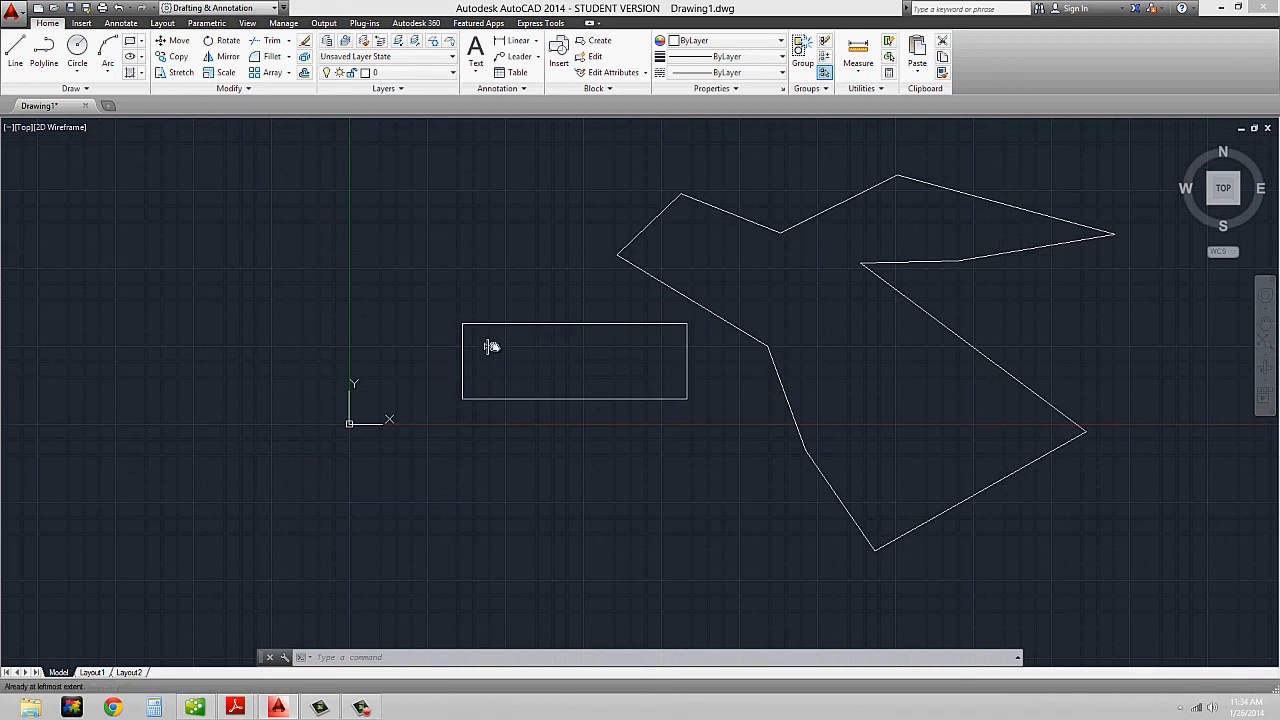
pyautogui.click(735, 278)
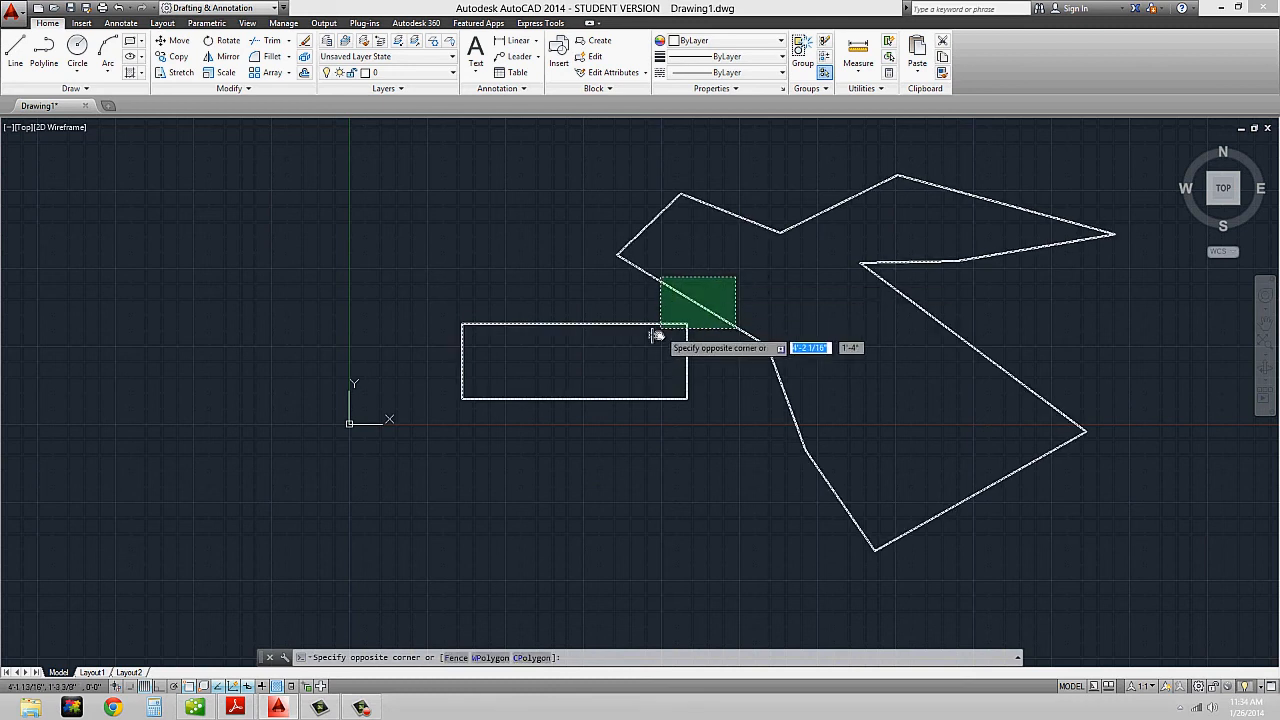
pyautogui.click(656, 335)
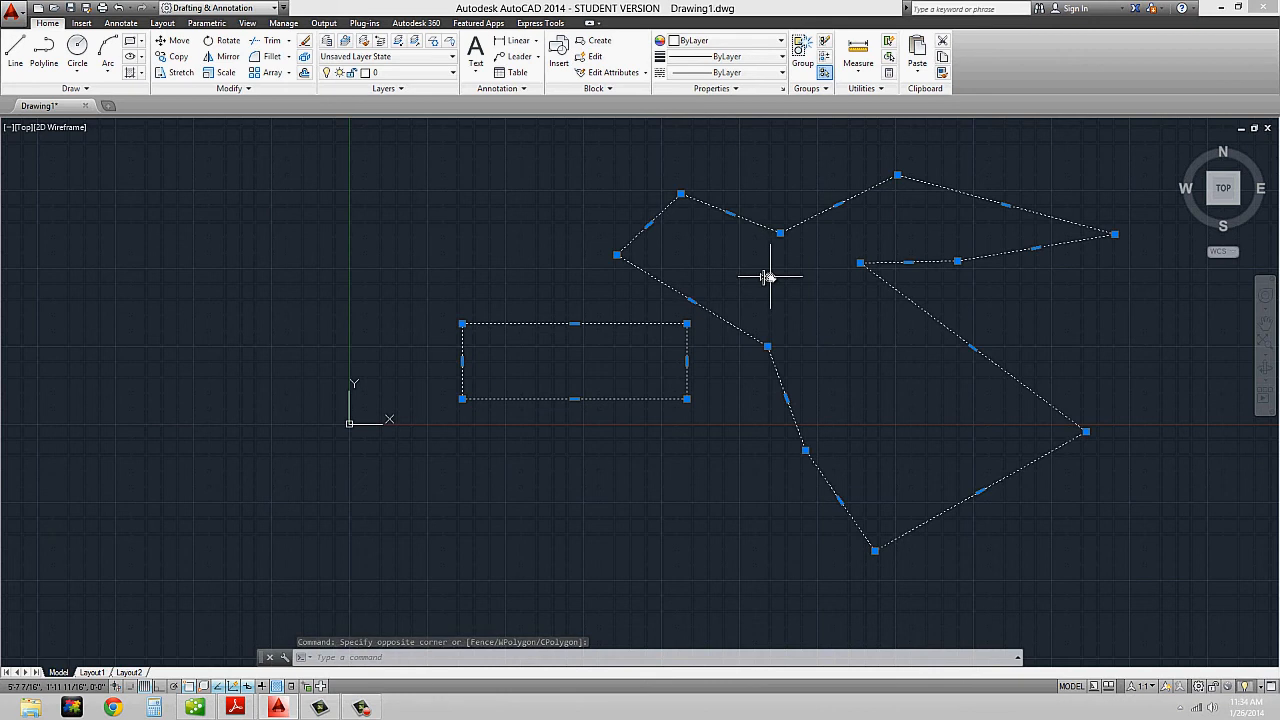
pyautogui.click(737, 280)
pyautogui.click(656, 332)
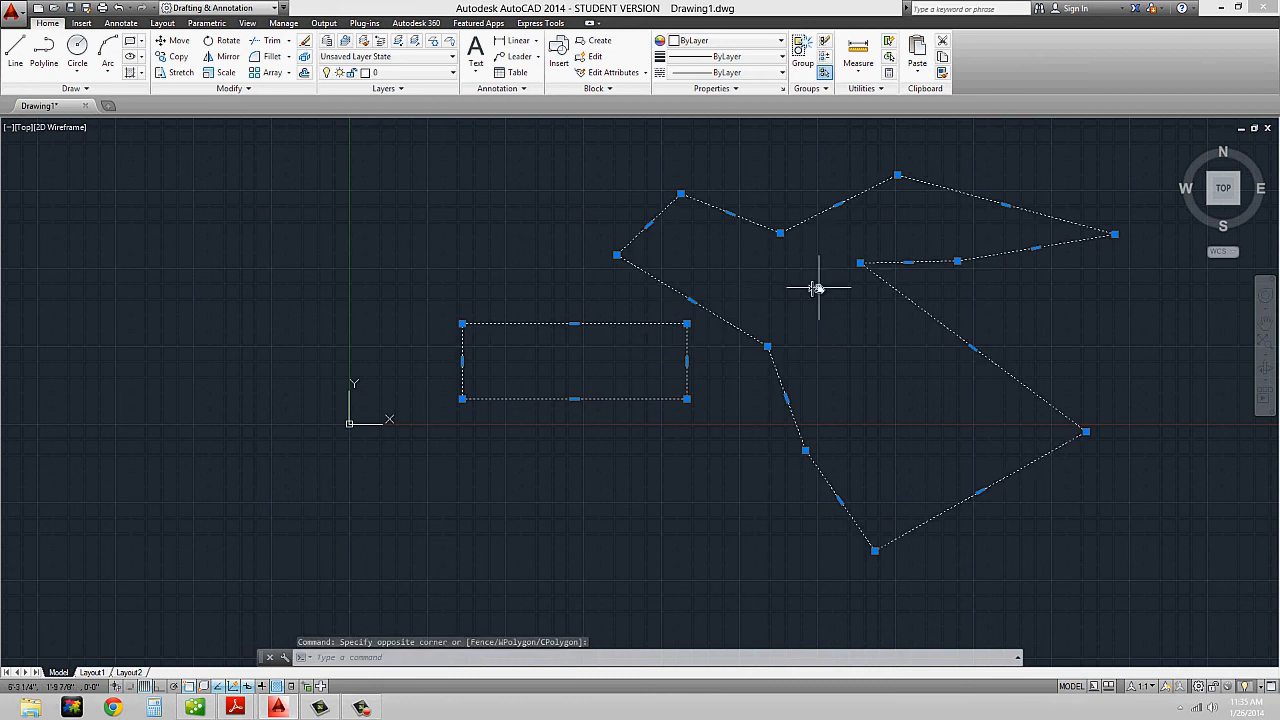
pyautogui.write('E')
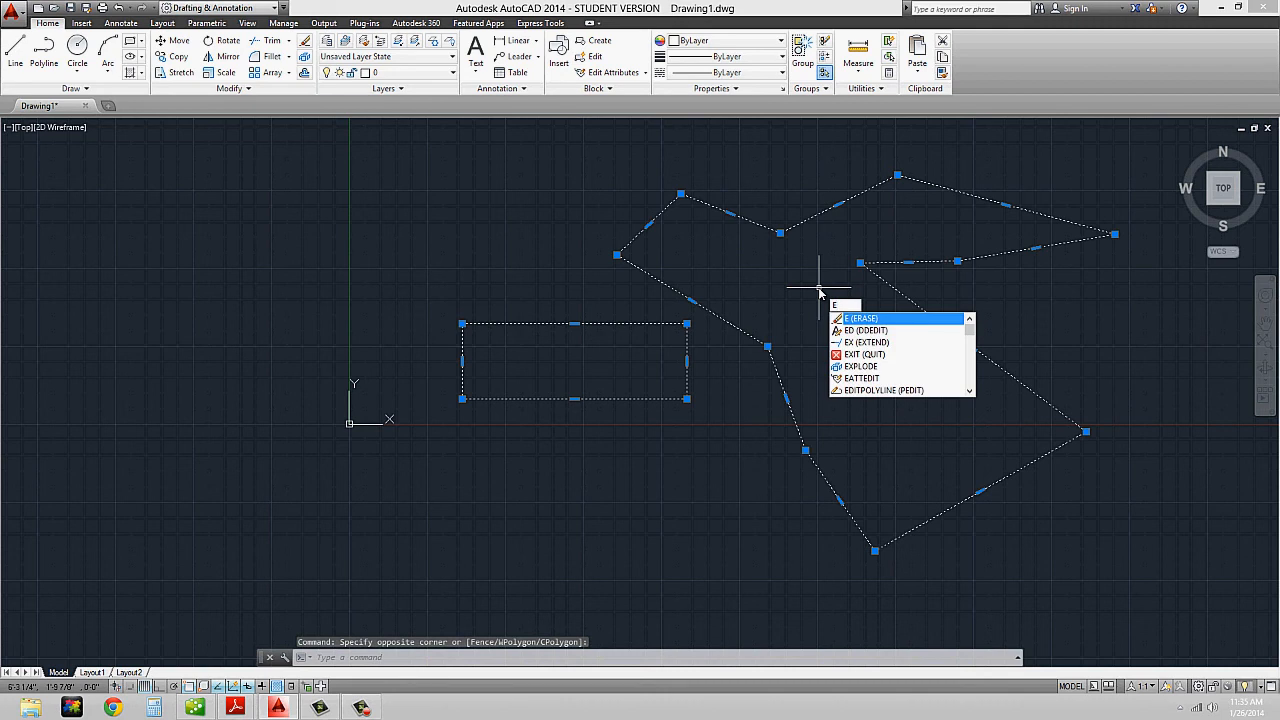
pyautogui.press('Return')
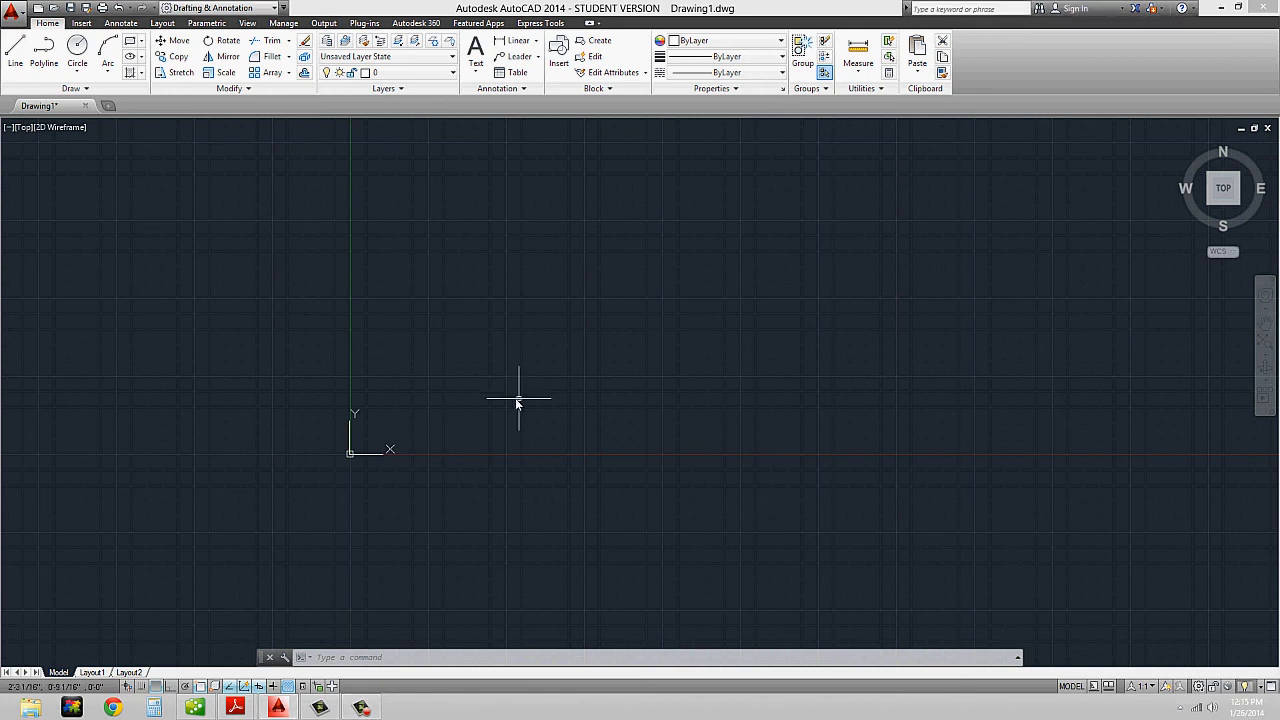
# - Start a new polyline from a point at about 1'-11 1/4", 7 3/8"
pyautogui.write('PL')
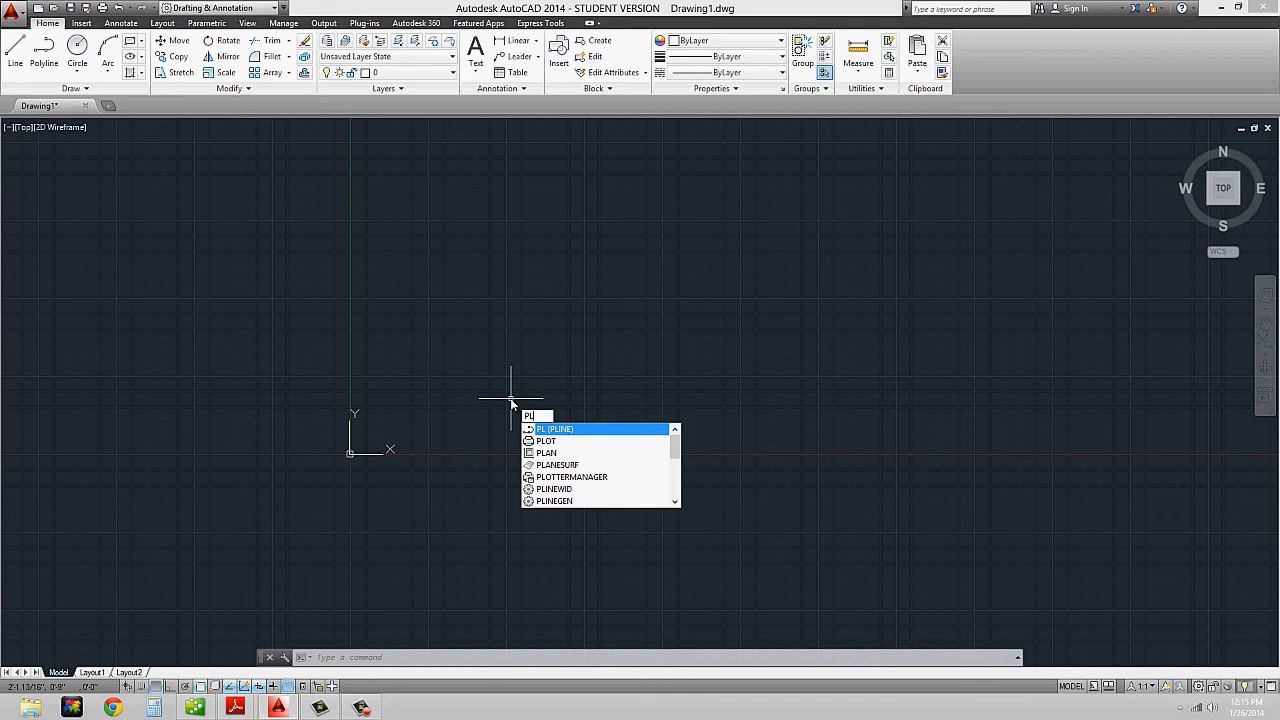
pyautogui.press('Return')
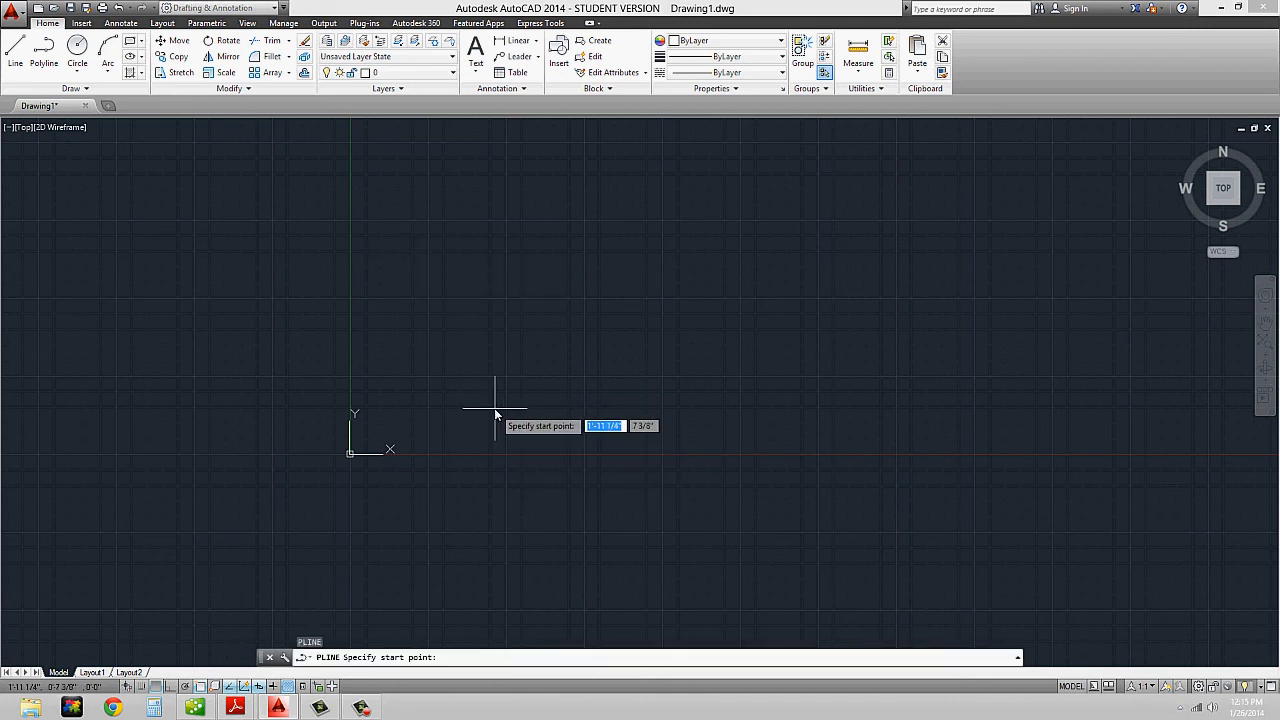
pyautogui.click(495, 409)
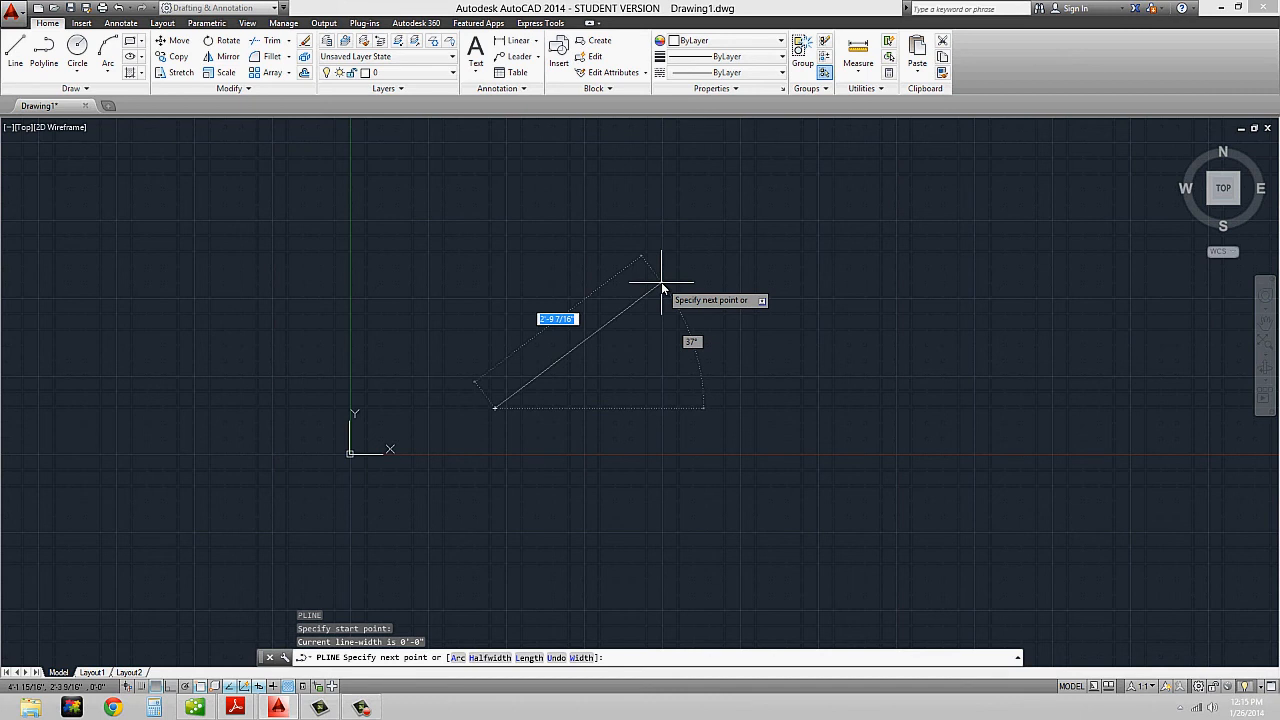
# - Draw a 34-inch segment sloping up to the right from the start point and undo it
pyautogui.write('34')
pyautogui.press('Return')
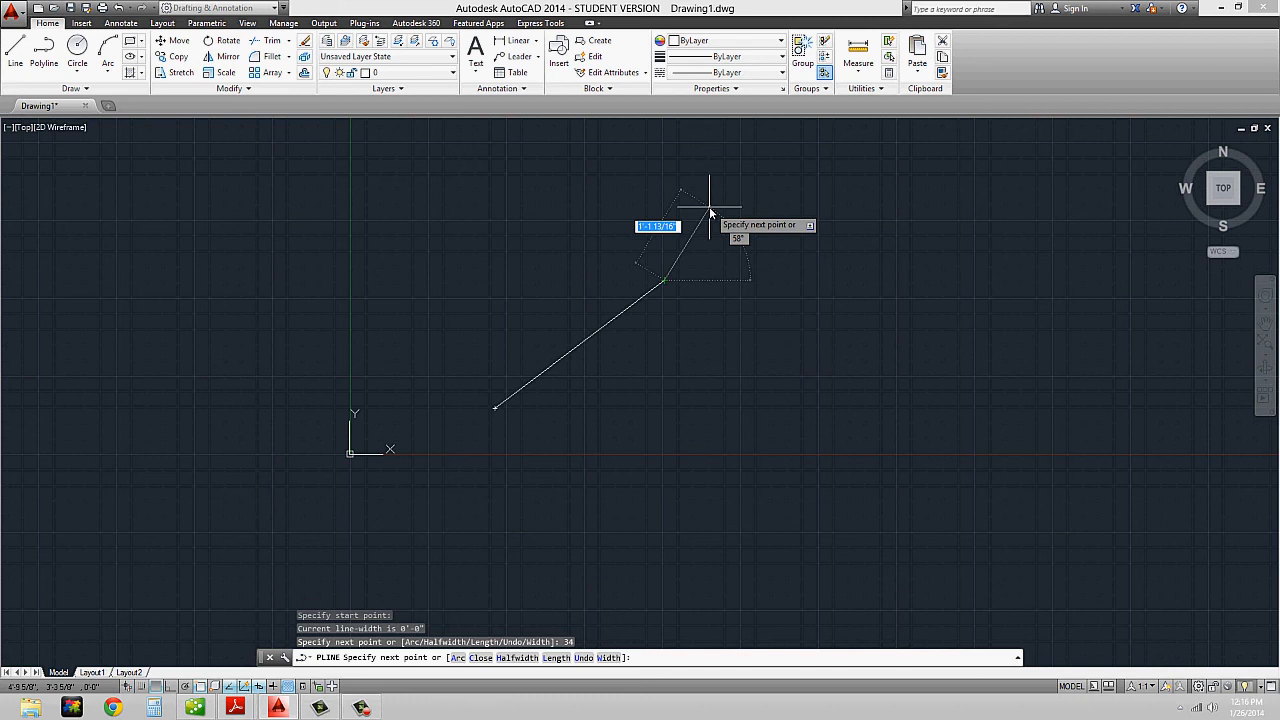
pyautogui.write('u')
pyautogui.press('Return')
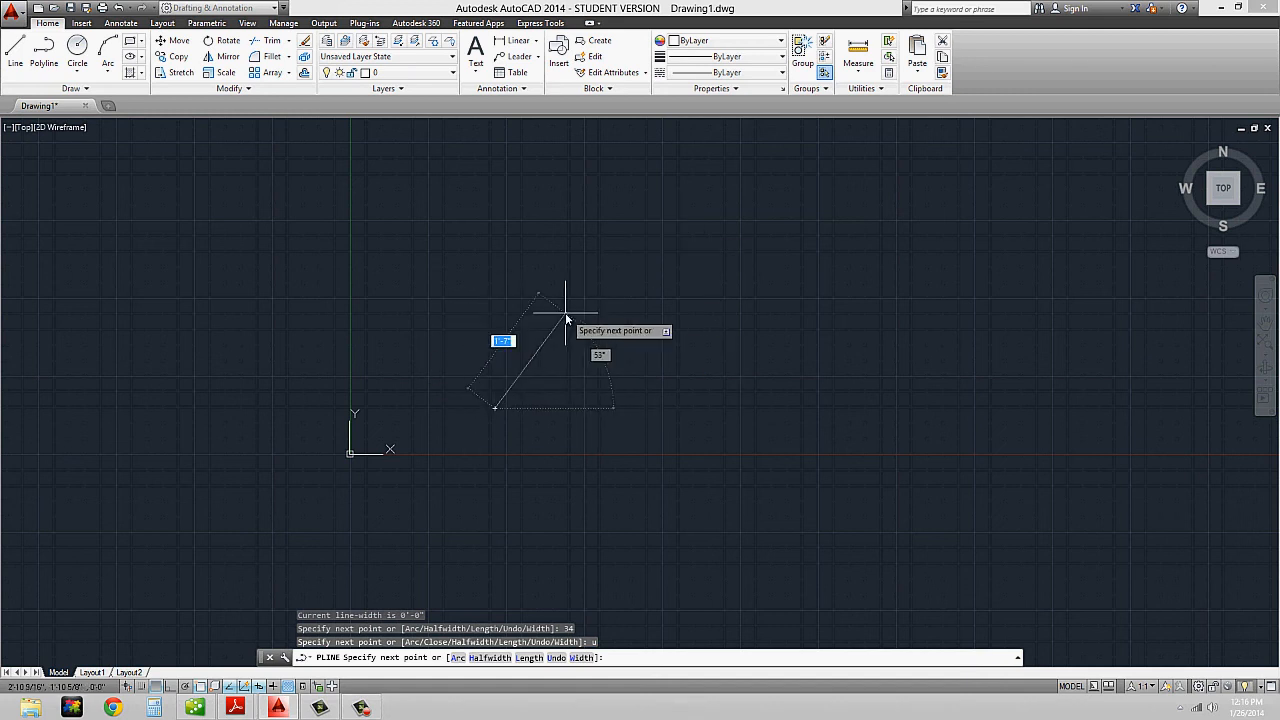
# - Draw the polyline's first segment 34 inches long at a 76-degree angle override from the start point
pyautogui.press('F8')
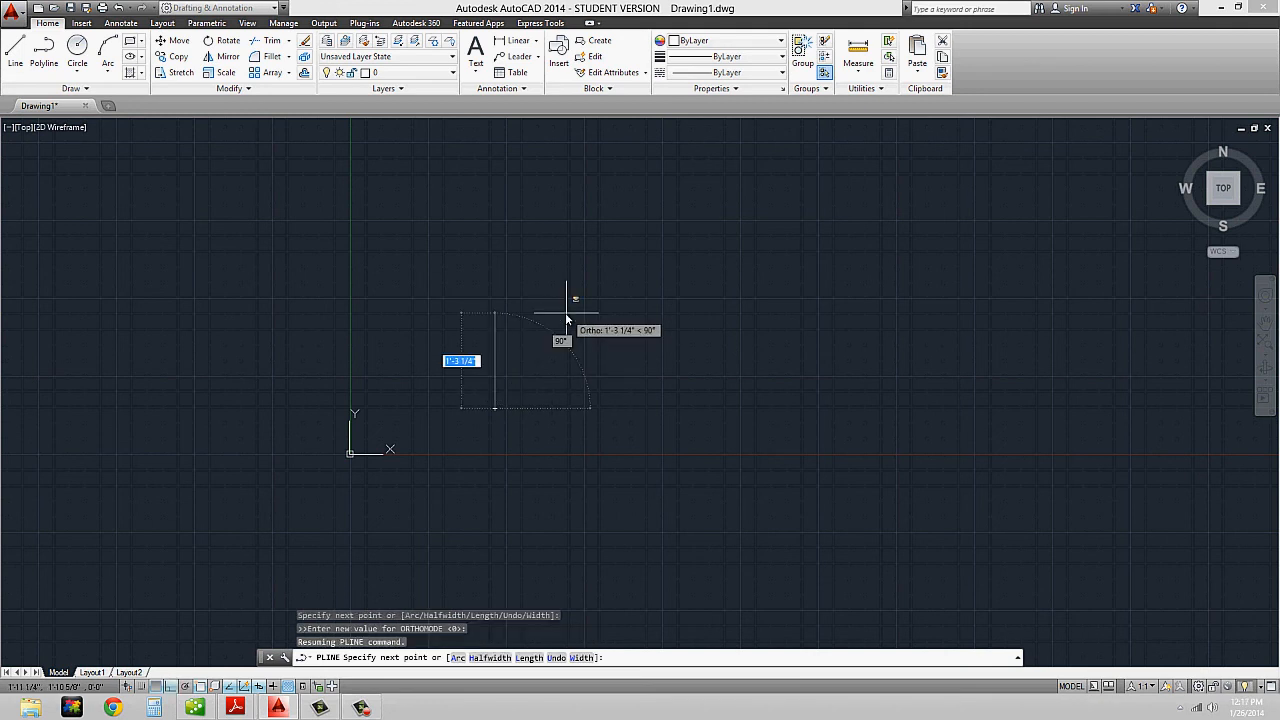
pyautogui.write('<')
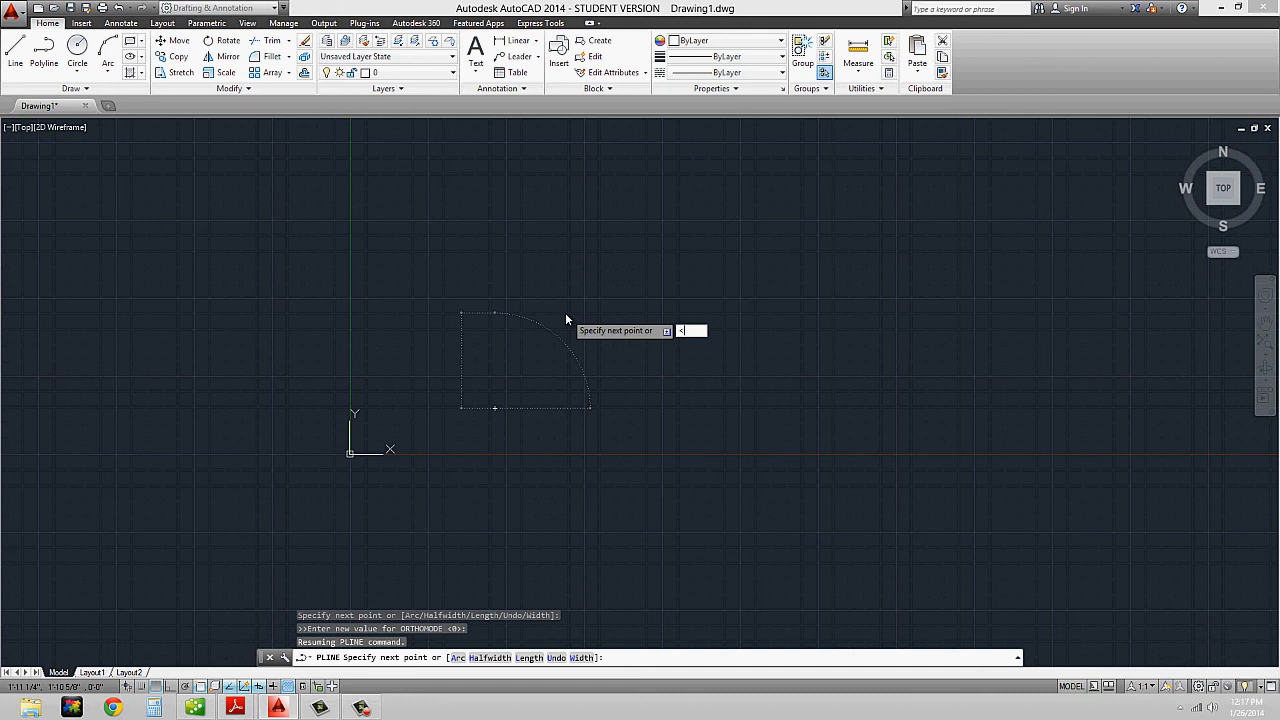
pyautogui.write('76')
pyautogui.press('Return')
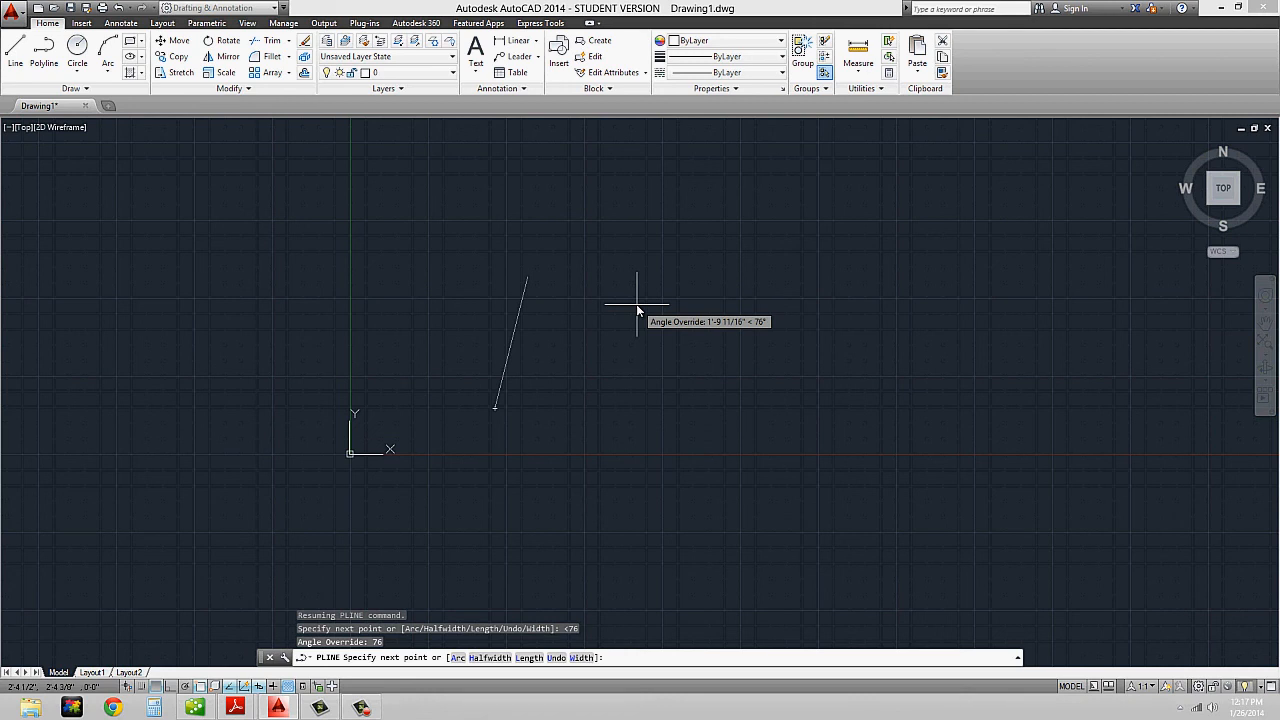
pyautogui.write('34')
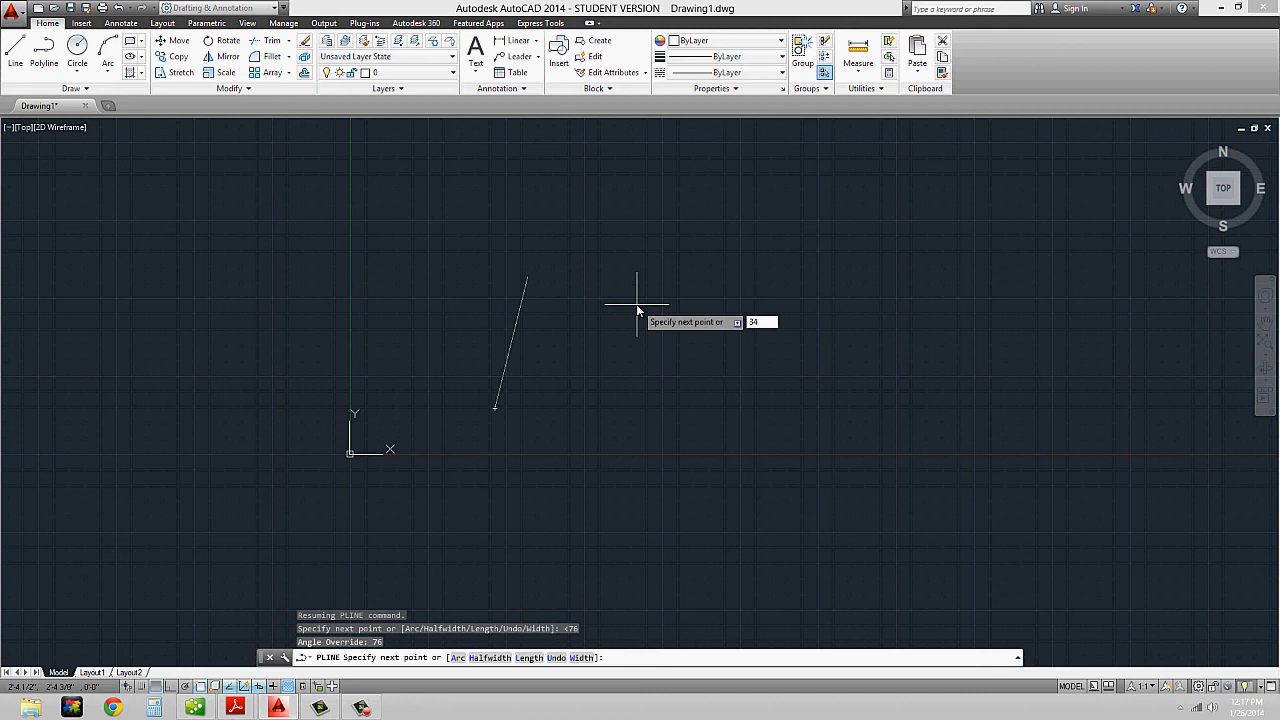
pyautogui.press('Return')
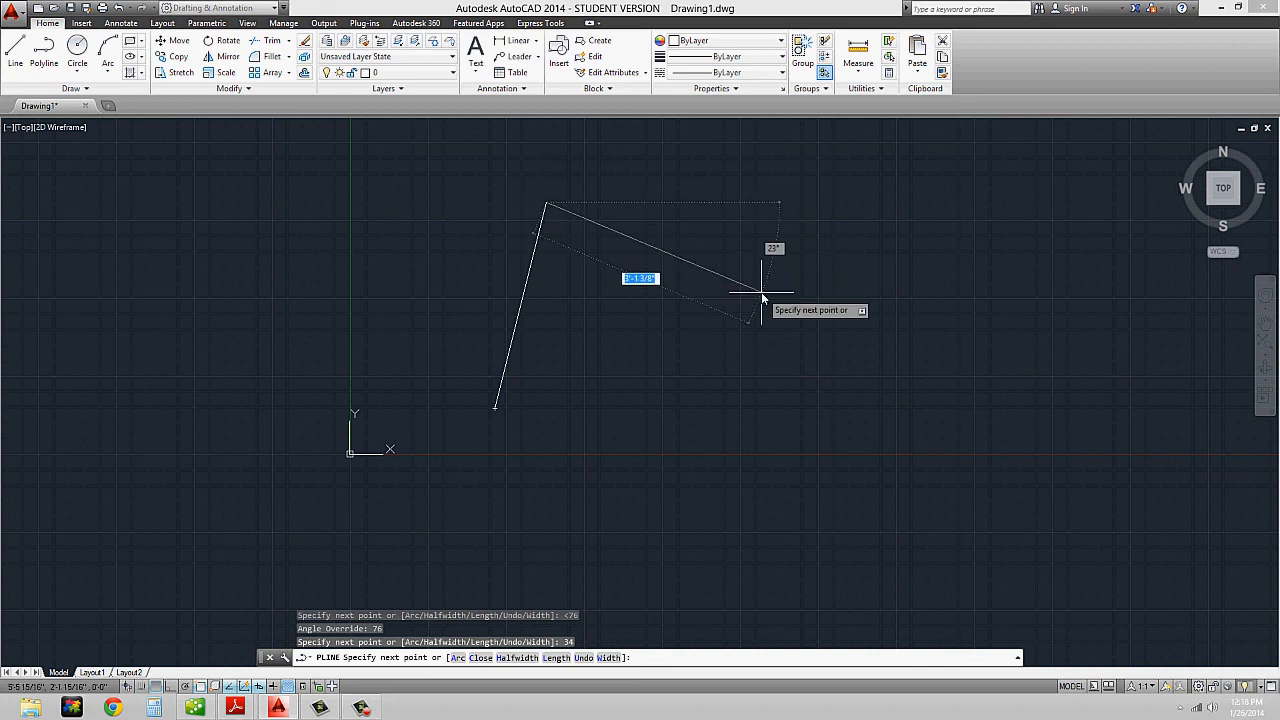
# - Add a 2-foot segment at a 345-degree angle override from the upper end and finish the polyline
pyautogui.press('F8')
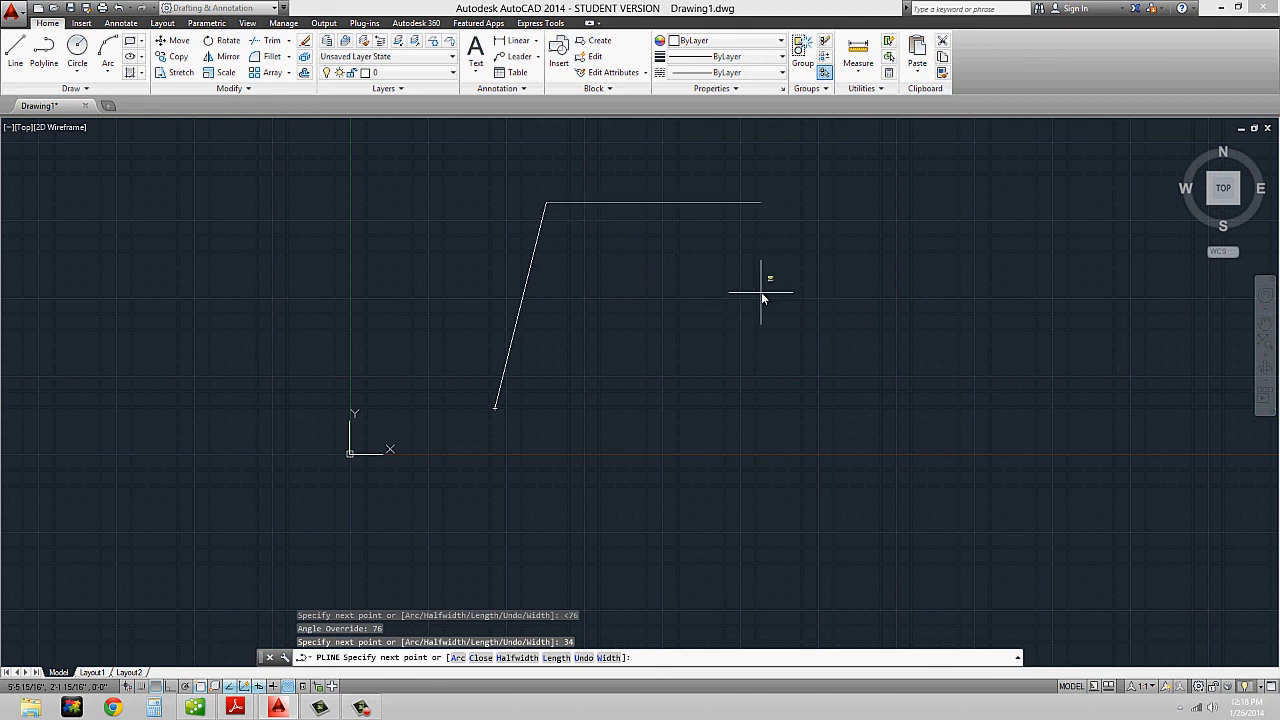
pyautogui.write('<')
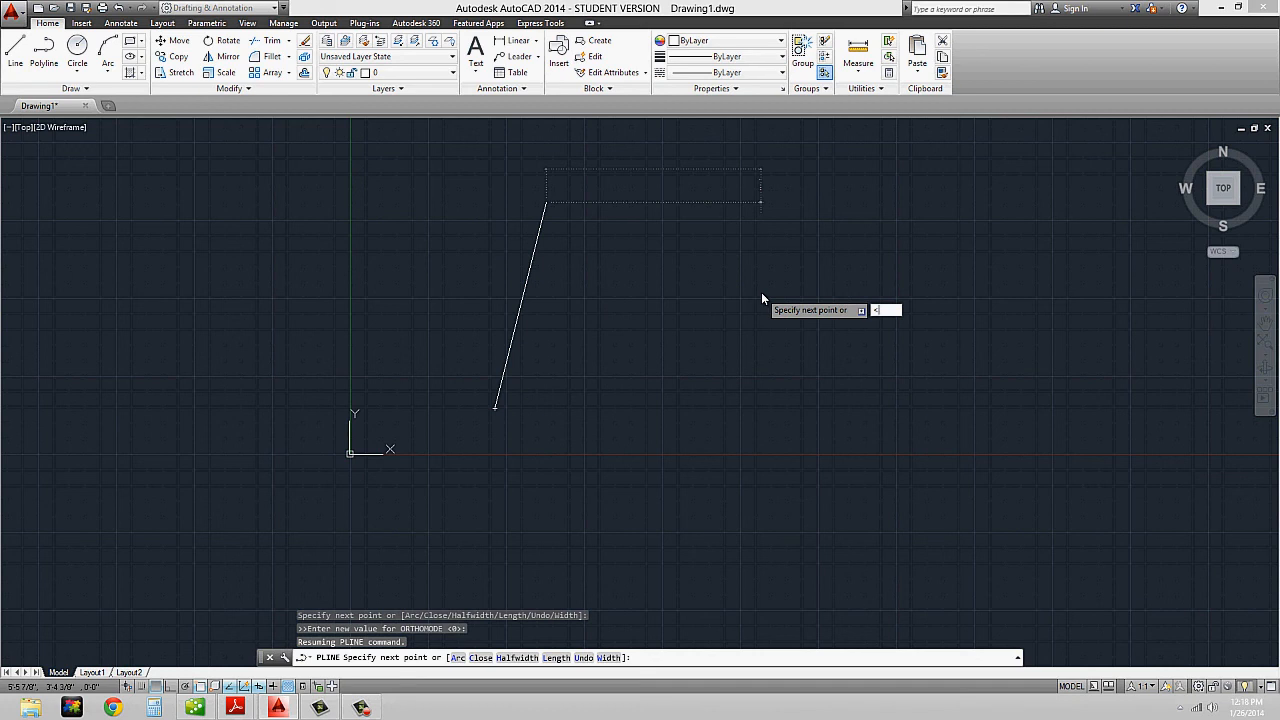
pyautogui.write('345')
pyautogui.press('Return')
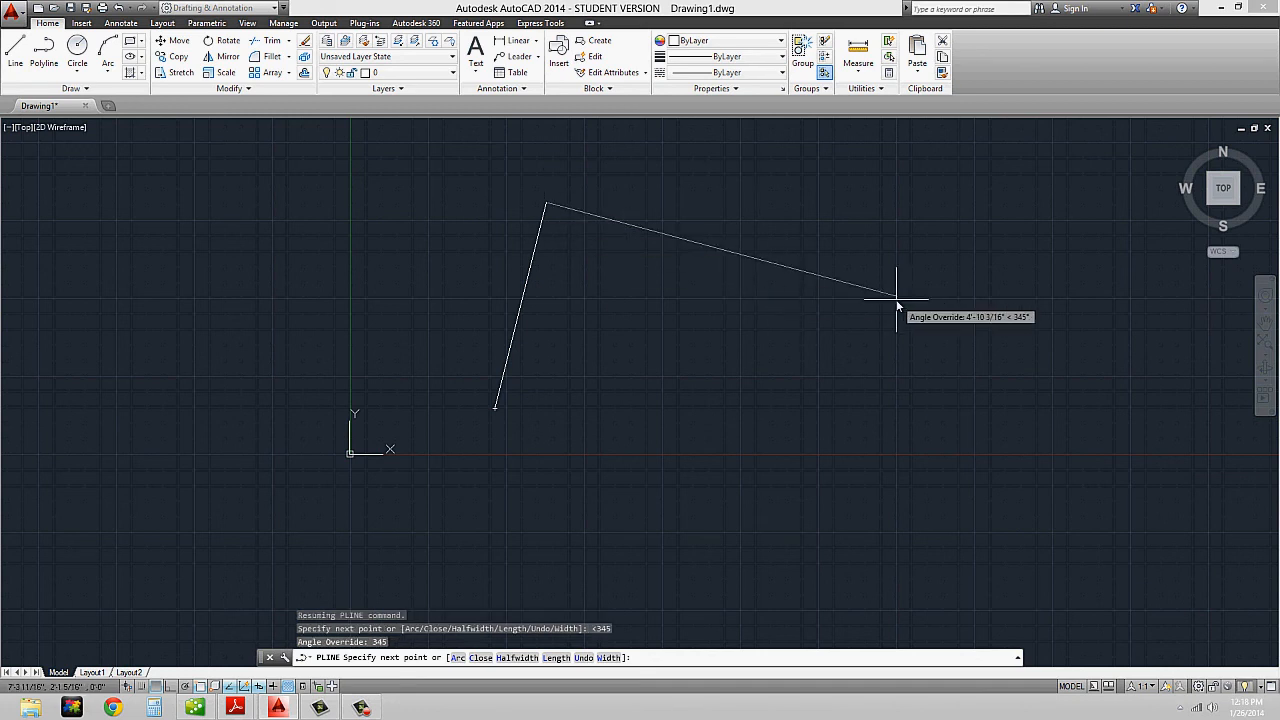
pyautogui.write('2')
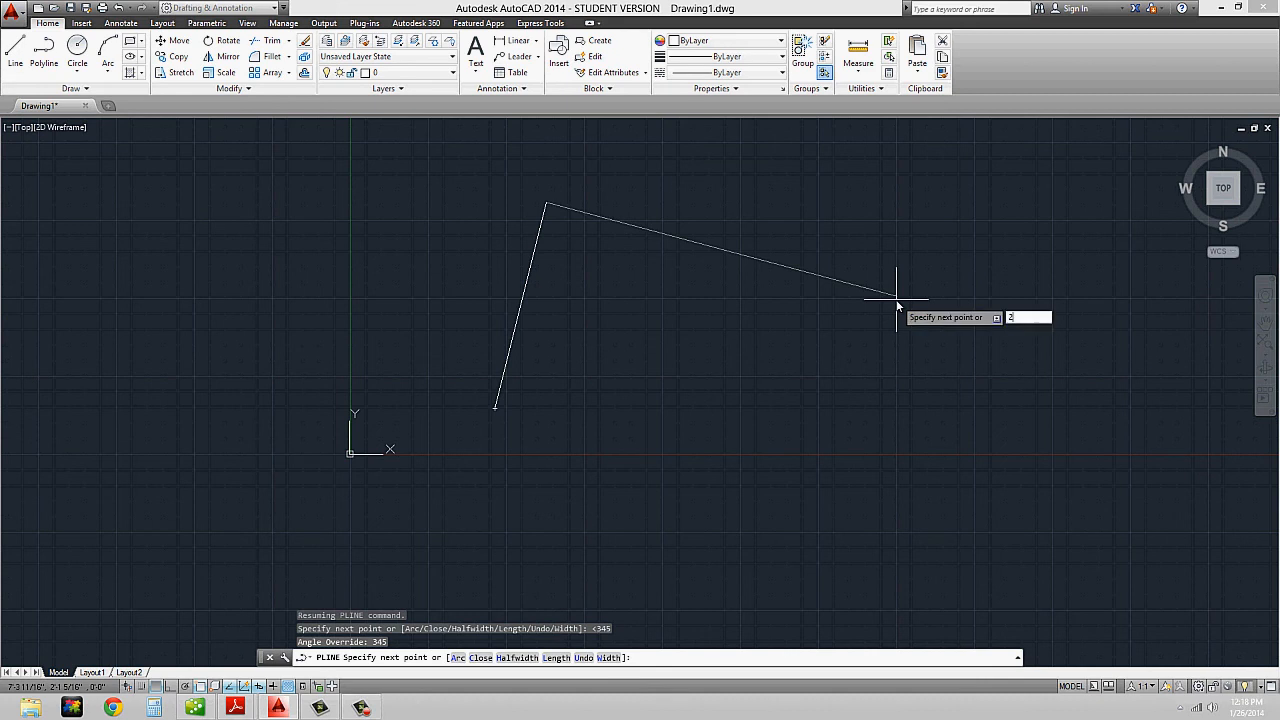
pyautogui.write("'")
pyautogui.press('Return')
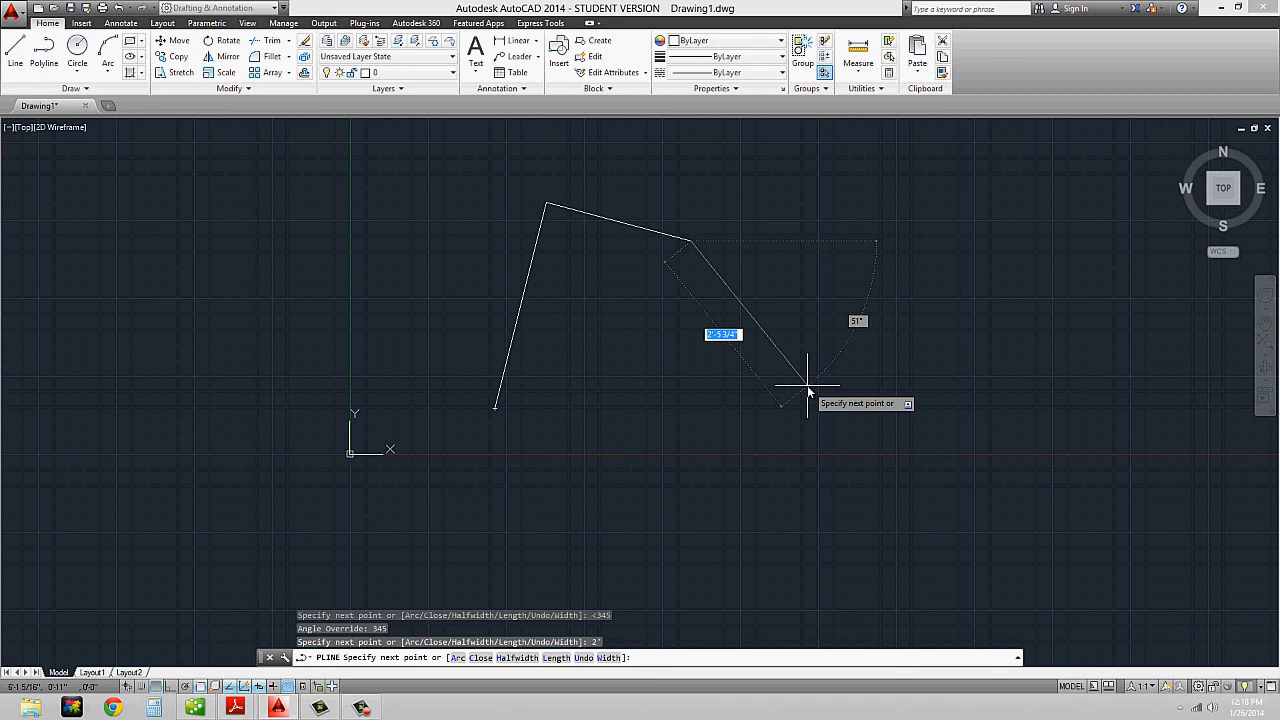
pyautogui.press('Escape')
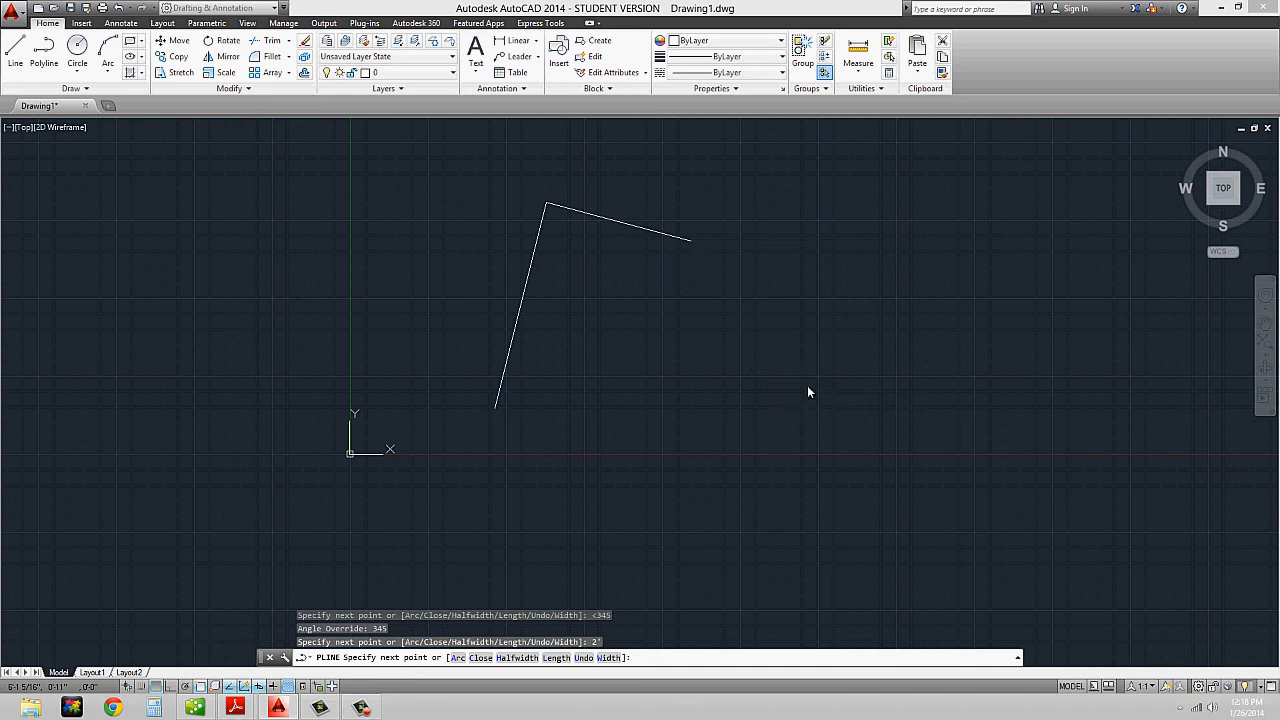
# - Start another polyline at about 5'-0 1/2", 8" and draw its first segment 67 inches long at 35 degrees using dynamic input
pyautogui.moveTo(836, 380); pyautogui.dragTo(733, 385, button='middle')
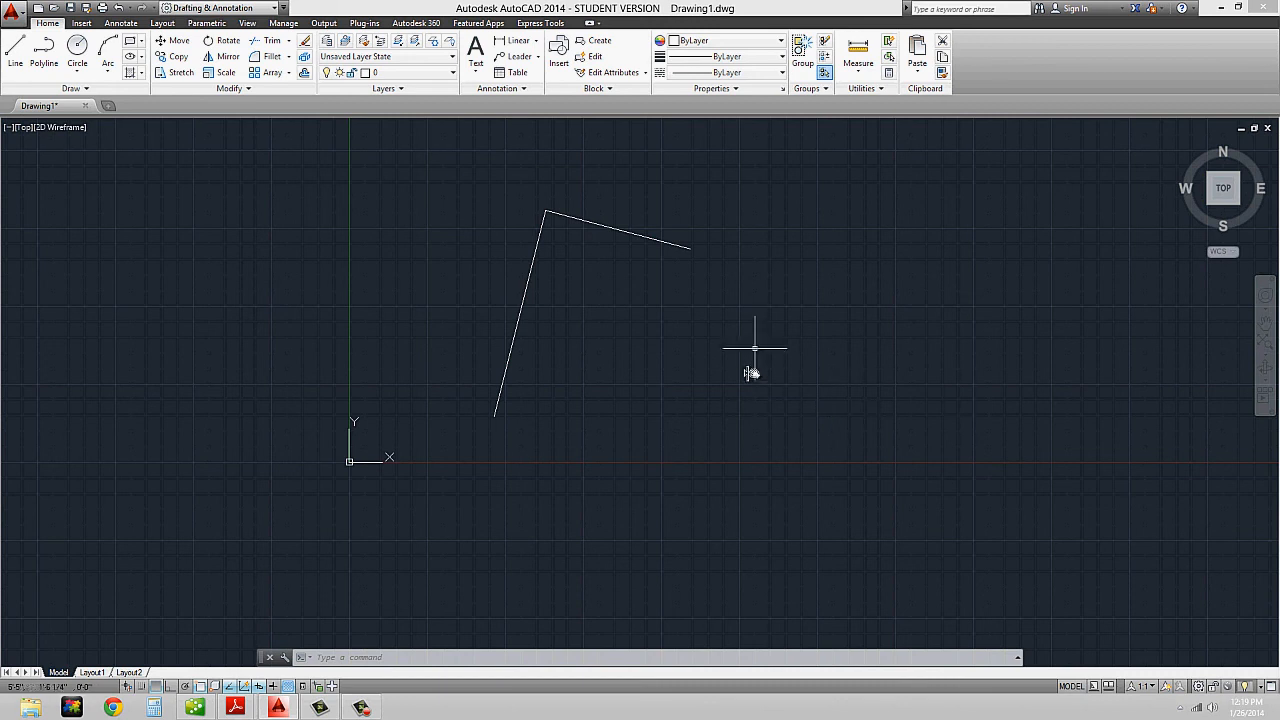
pyautogui.write('pl')
pyautogui.press('Return')
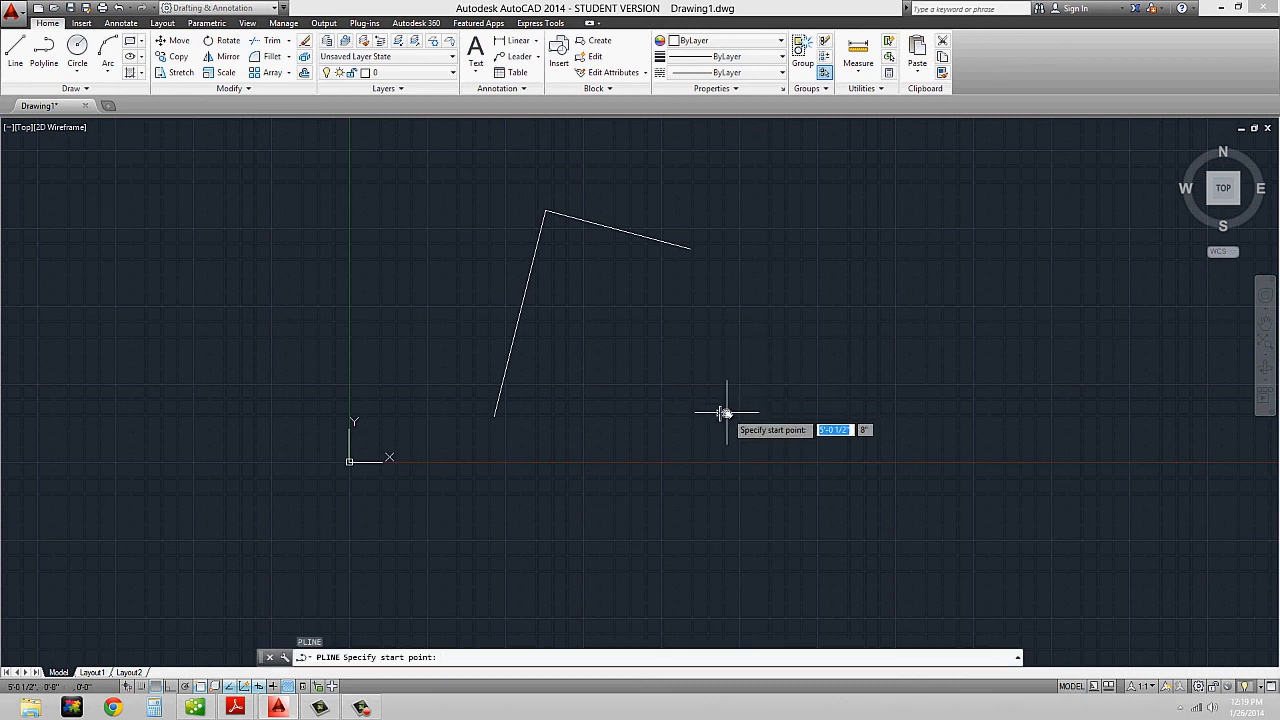
pyautogui.click(726, 414)
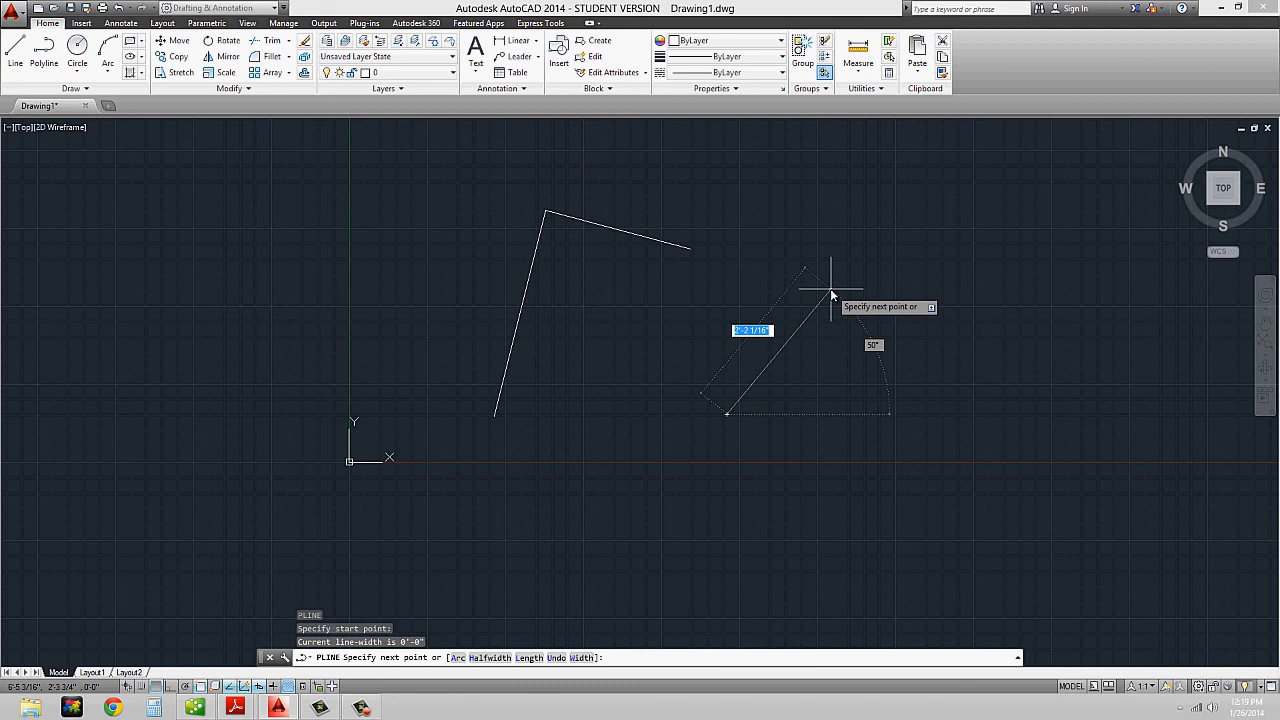
pyautogui.press('F8')
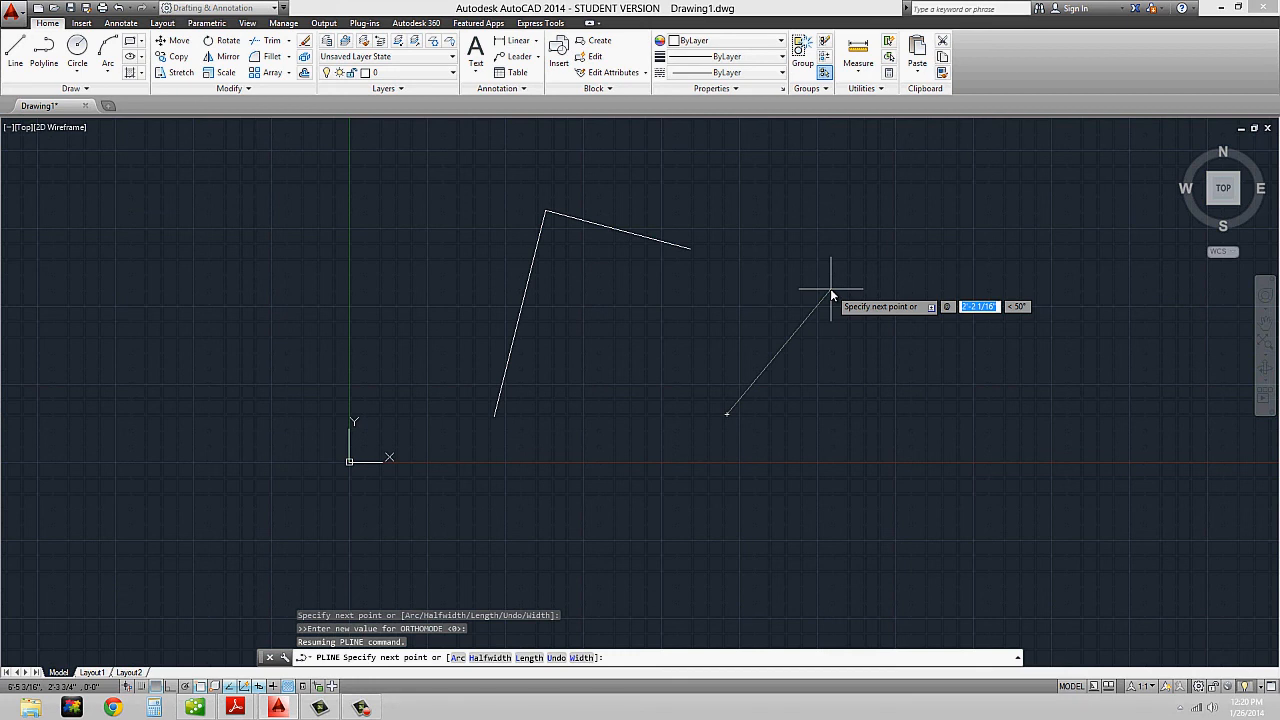
pyautogui.write('67')
pyautogui.press('Tab')
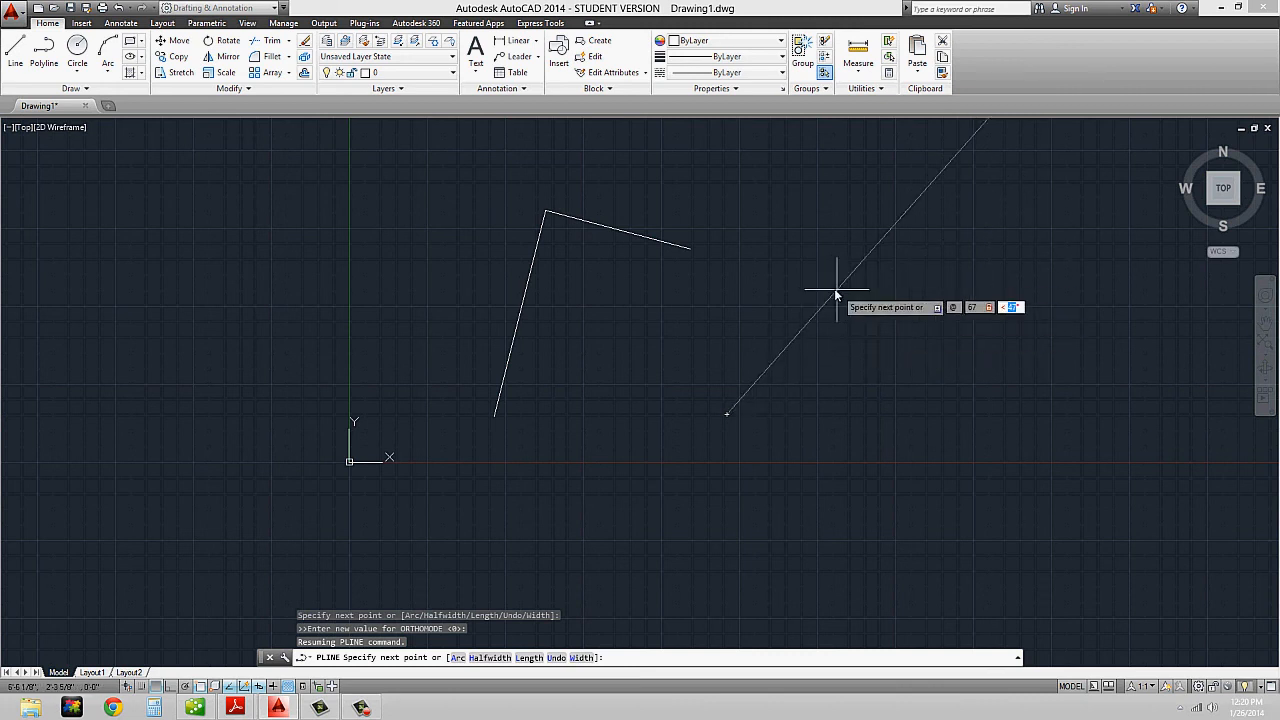
pyautogui.moveTo(835, 343); pyautogui.dragTo(600, 460, button='middle')
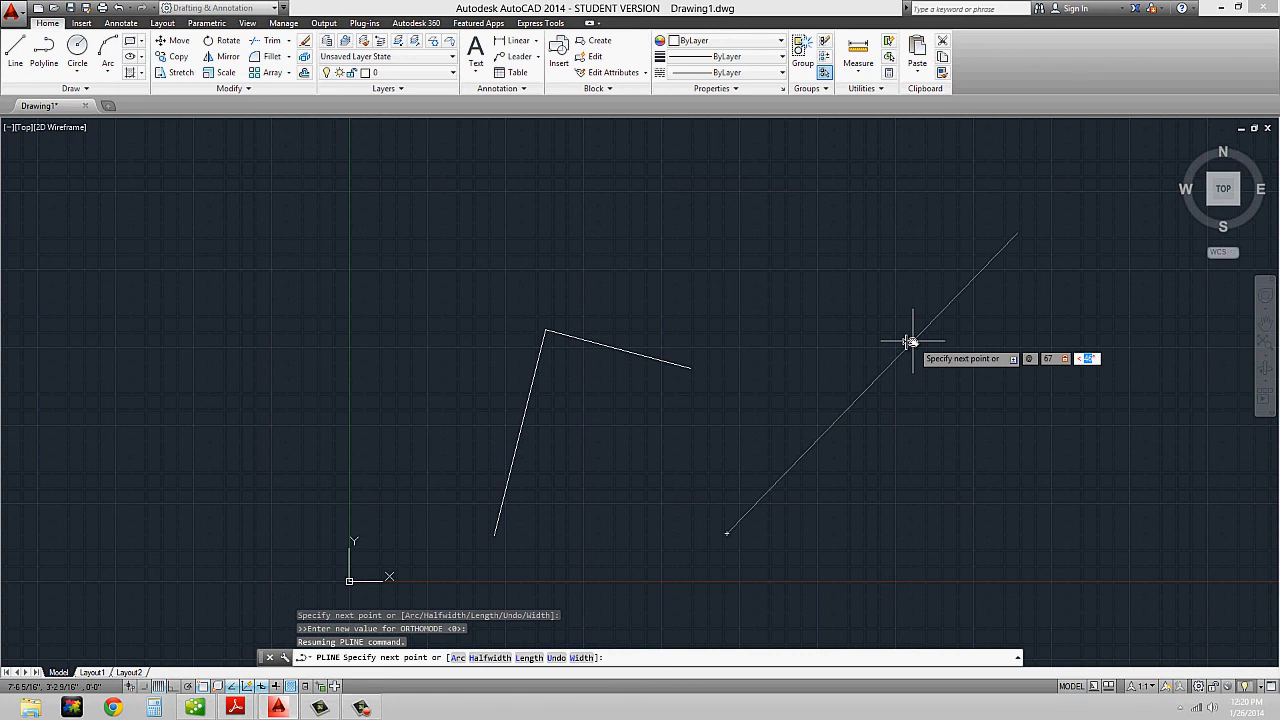
pyautogui.write('35')
pyautogui.press('Return')
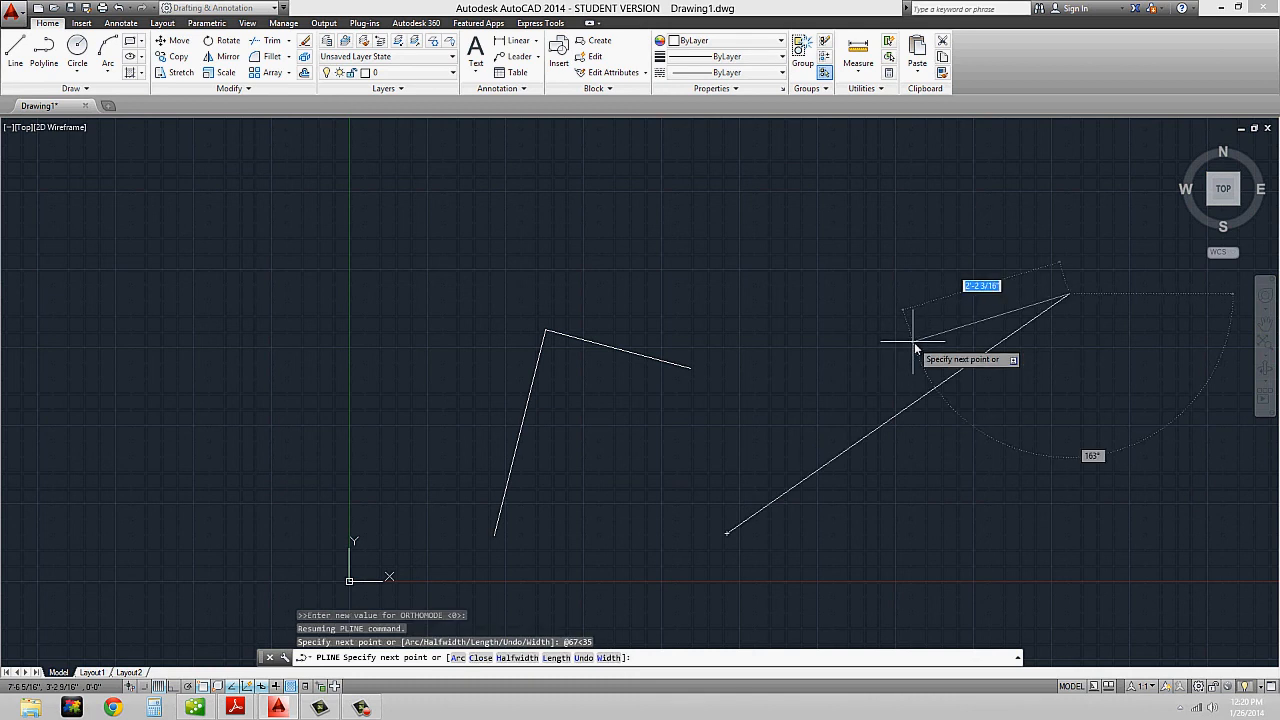